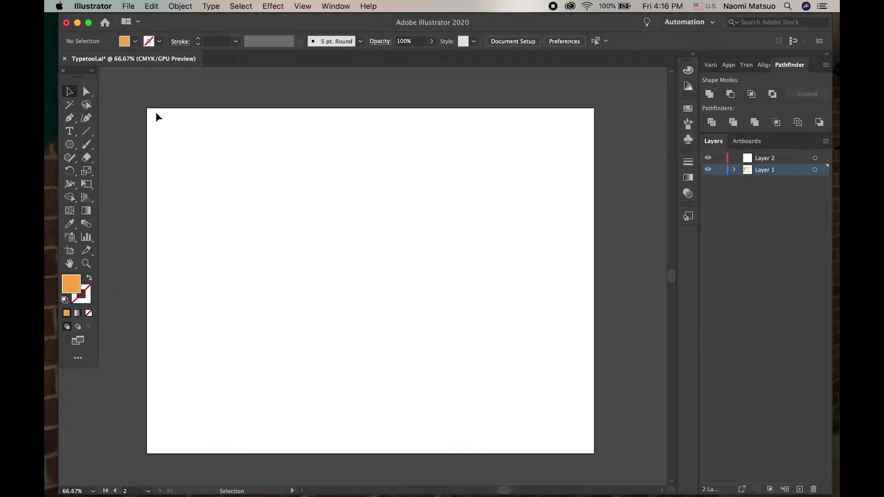
# Browse the Type tool variants and keep the full toolbar in use.
pyautogui.click(72, 133)
pyautogui.click(70, 132)
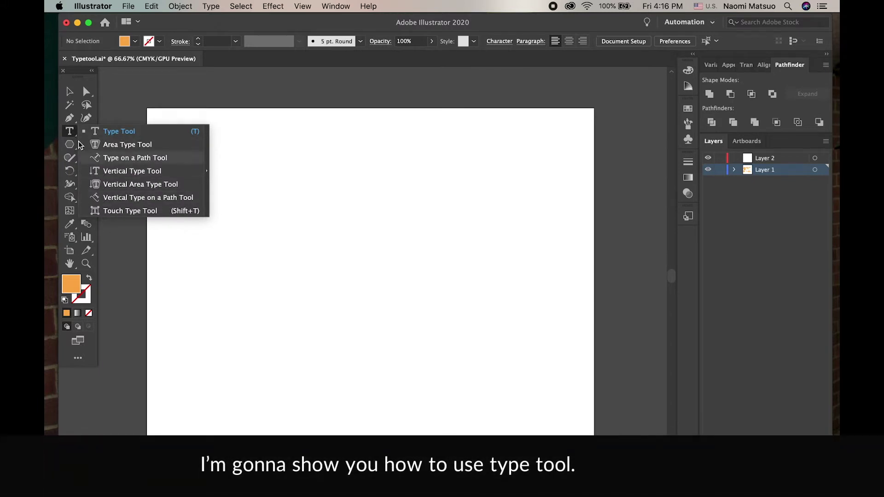
pyautogui.click(64, 134)
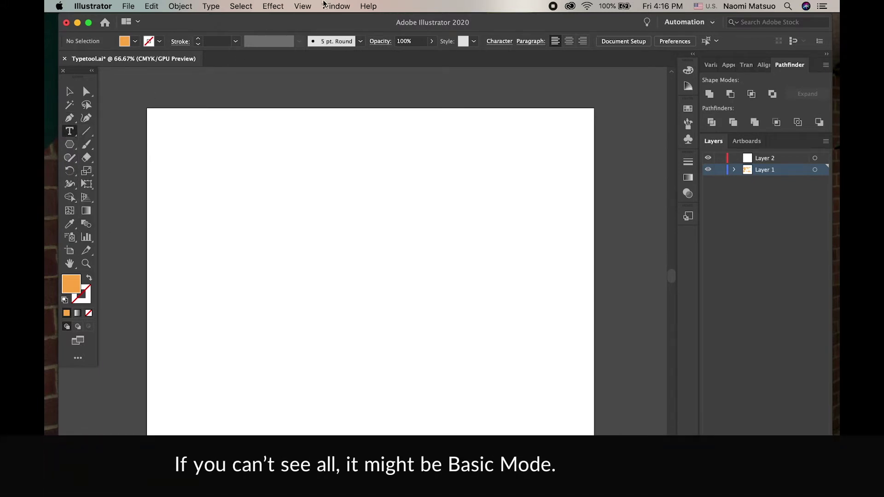
pyautogui.click(324, 5)
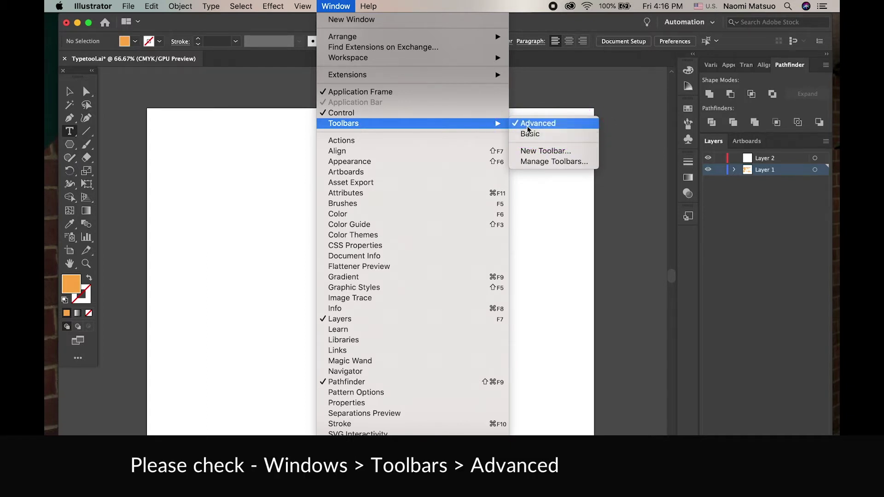
pyautogui.click(527, 125)
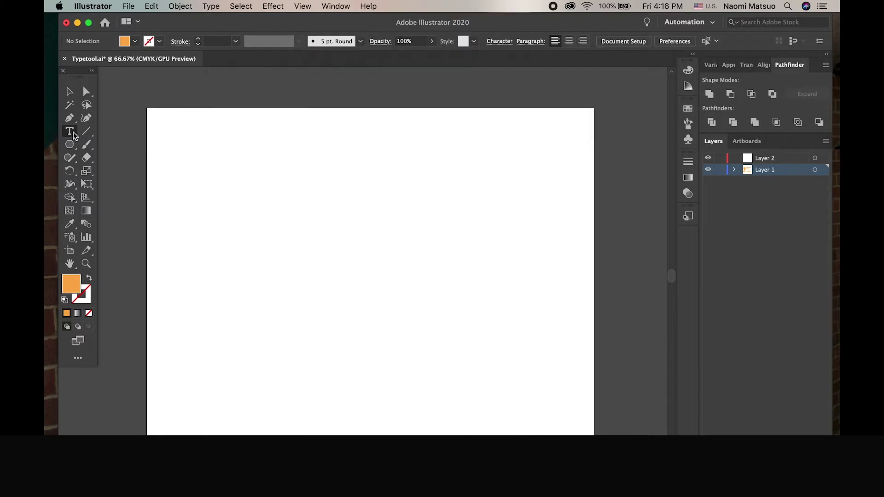
# Draw a text area near the top of the page and type BEE HONEY at 72 pt.
pyautogui.click(71, 134)
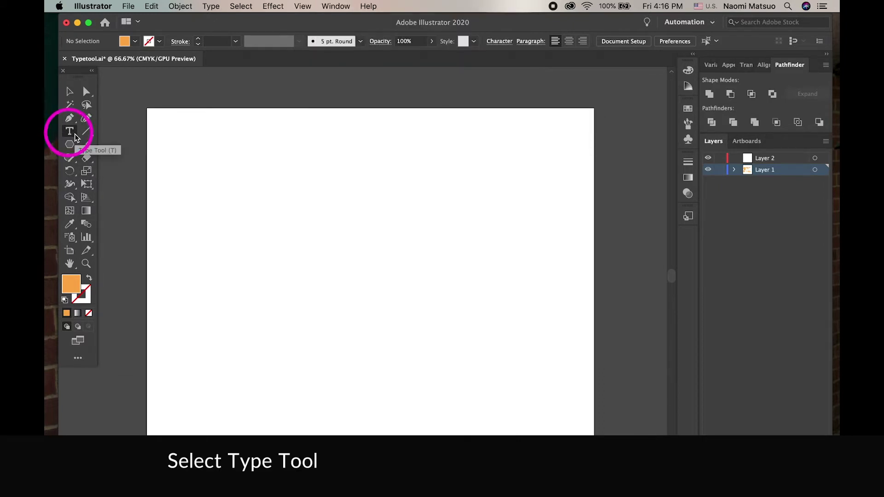
pyautogui.moveTo(340, 139); pyautogui.dragTo(536, 200)
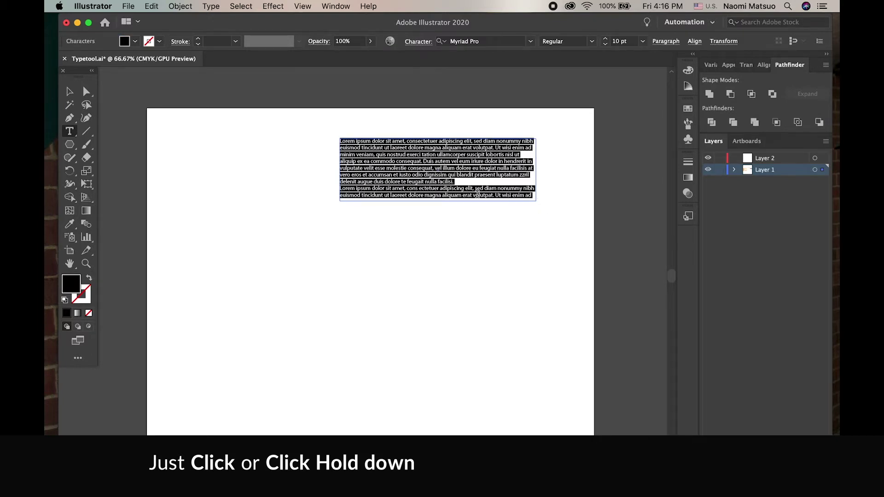
pyautogui.press('BackSpace')
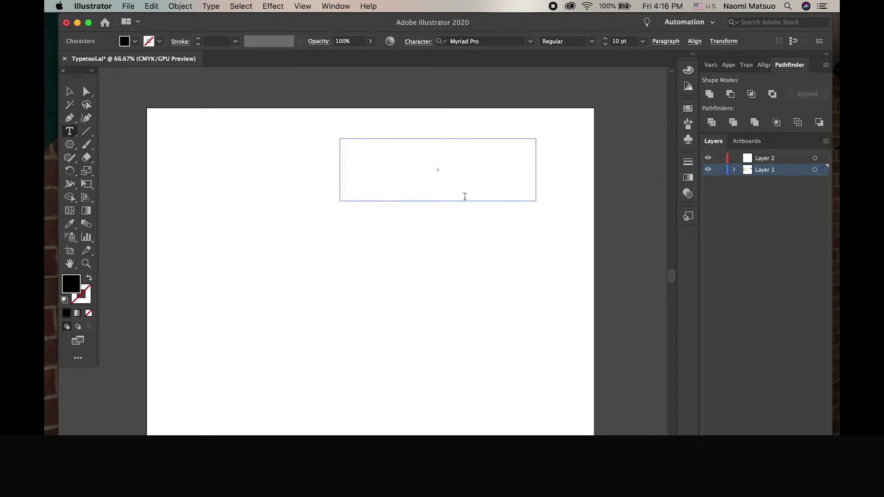
pyautogui.click(642, 41)
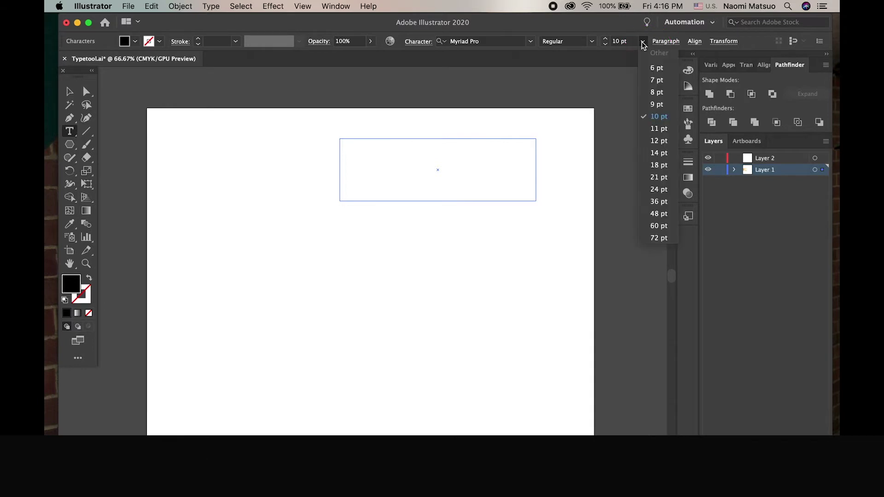
pyautogui.click(663, 238)
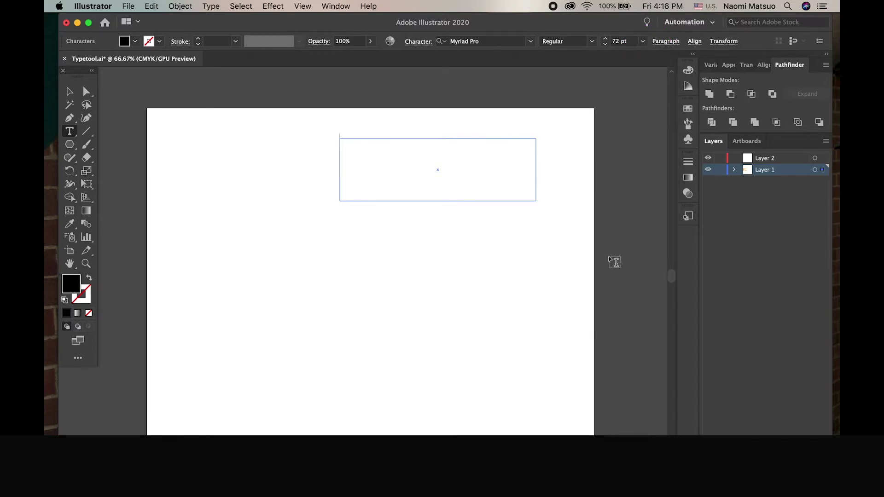
pyautogui.write('BEE HONEY')
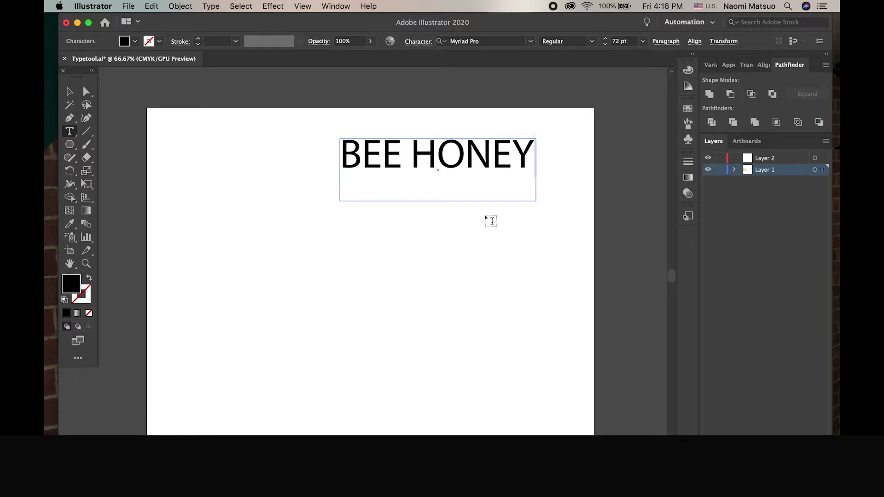
pyautogui.moveTo(530, 157); pyautogui.dragTo(313, 164)
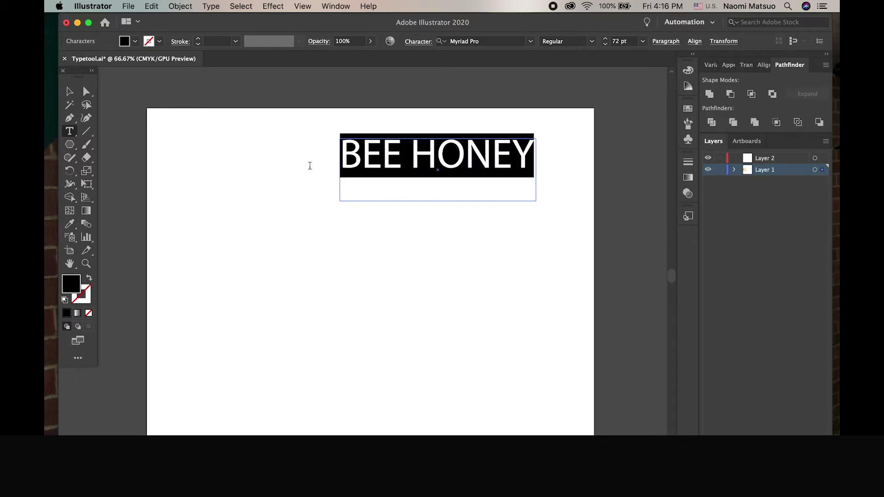
# Fill the BEE HONEY text with orange #fcaa4e using the Color Picker.
pyautogui.click(69, 283)
pyautogui.doubleClick(70, 282)
pyautogui.moveTo(569, 185); pyautogui.dragTo(561, 87)
pyautogui.moveTo(678, 144); pyautogui.dragTo(672, 132)
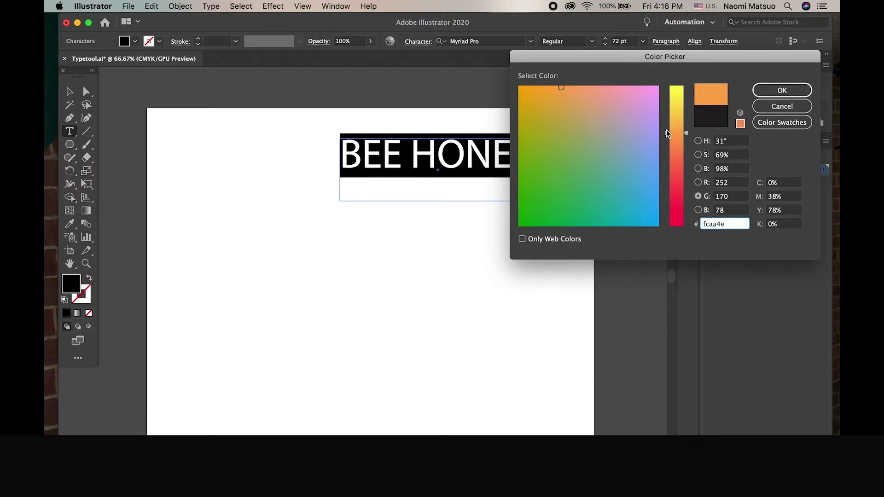
pyautogui.press('Return')
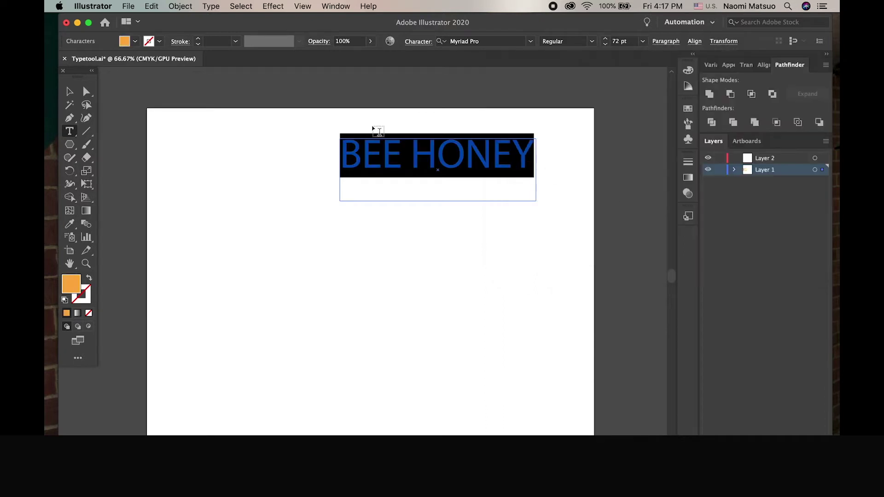
pyautogui.click(69, 92)
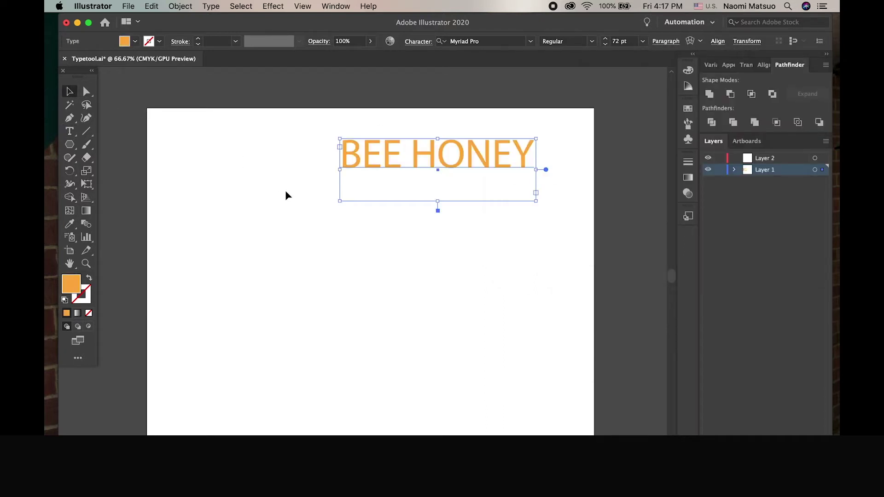
# Step the BEE HONEY heading's font size up to 91 pt.
pyautogui.click(285, 190)
pyautogui.click(419, 154)
pyautogui.click(606, 40)
pyautogui.click(606, 40)
pyautogui.click(605, 39)
pyautogui.click(606, 39)
pyautogui.click(605, 39)
pyautogui.click(606, 39)
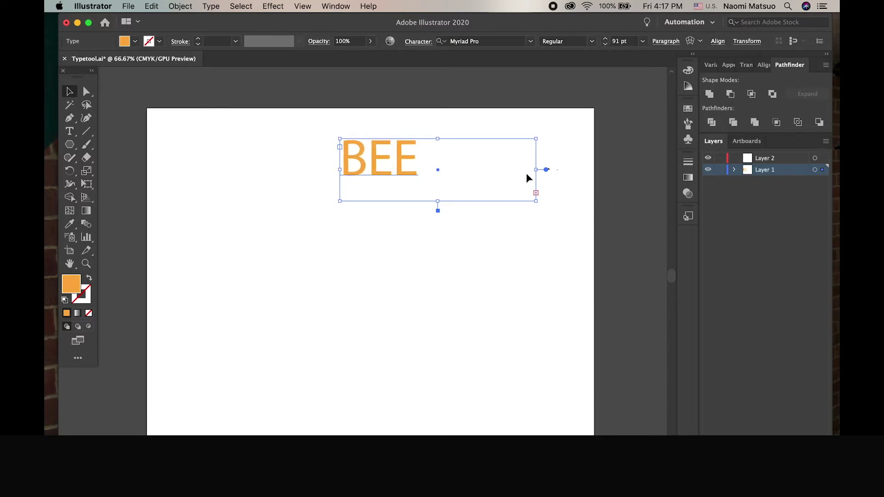
# Widen, reposition and shorten the heading's frame so it fits on one line.
pyautogui.moveTo(535, 170); pyautogui.dragTo(583, 170)
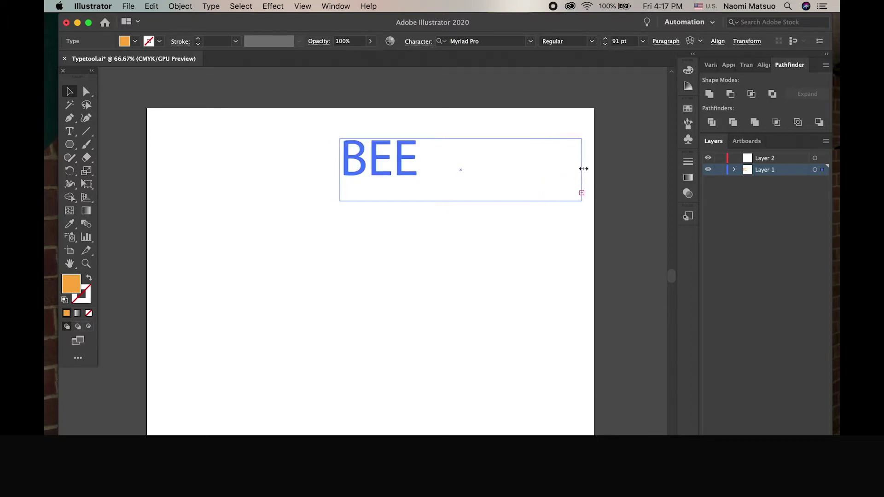
pyautogui.moveTo(392, 160); pyautogui.dragTo(359, 162)
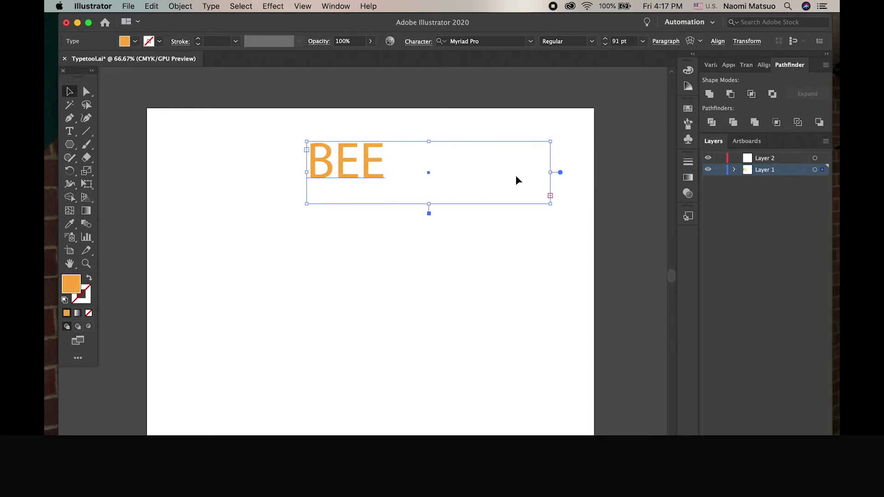
pyautogui.moveTo(552, 174); pyautogui.dragTo(568, 174)
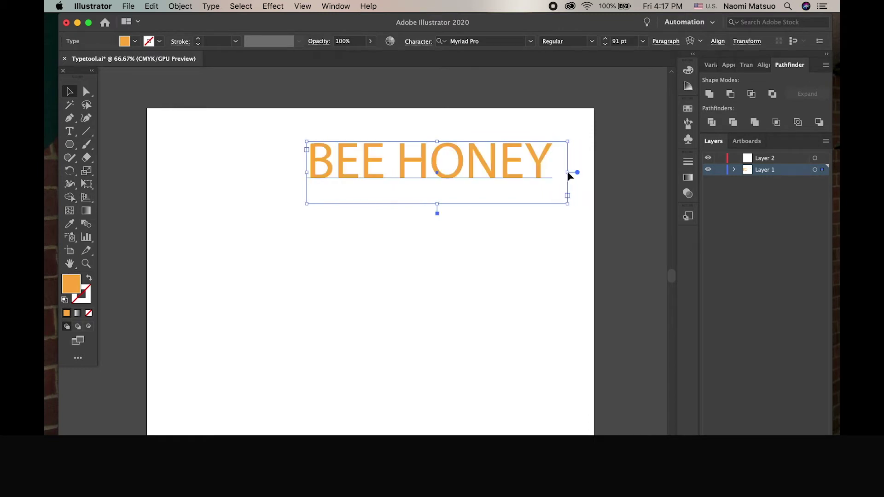
pyautogui.moveTo(405, 160); pyautogui.dragTo(415, 165)
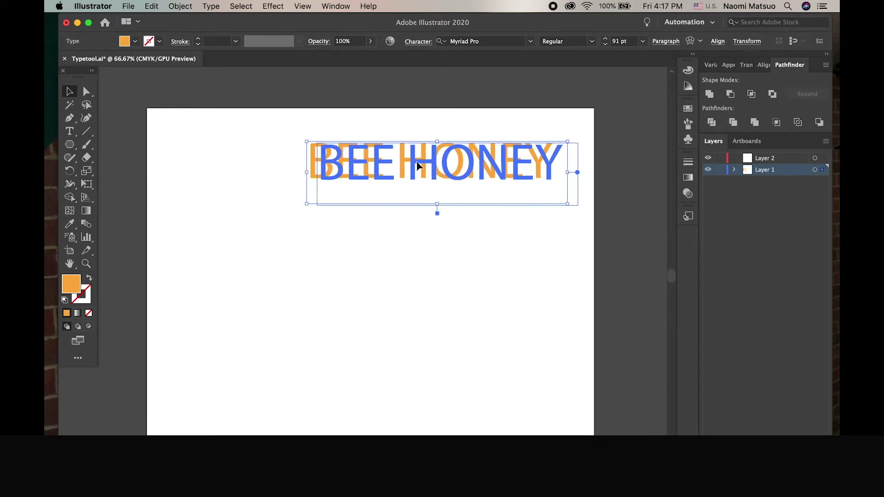
pyautogui.moveTo(444, 209); pyautogui.dragTo(445, 197)
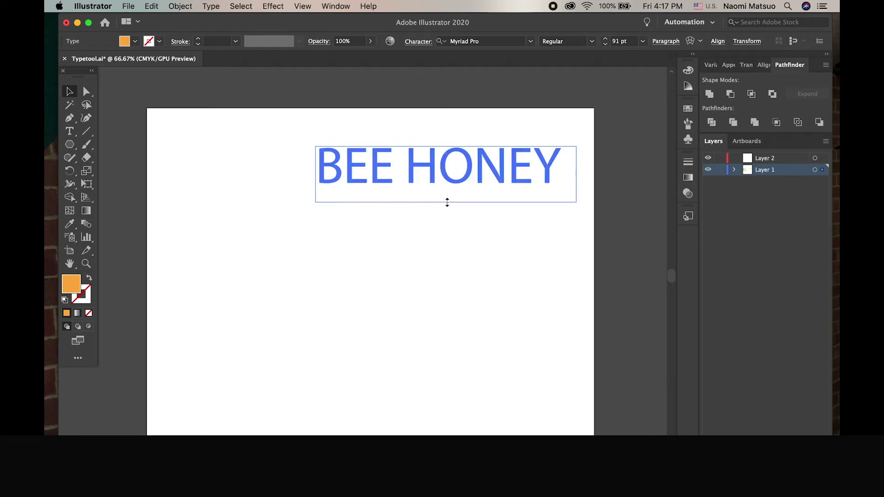
pyautogui.click(374, 252)
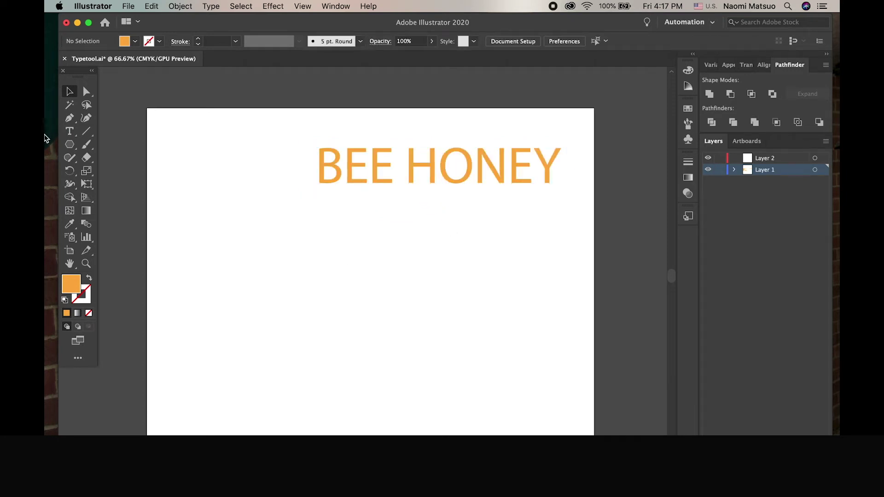
# Draw a stroke-only hexagon with no fill on the left and move it into place.
pyautogui.click(70, 132)
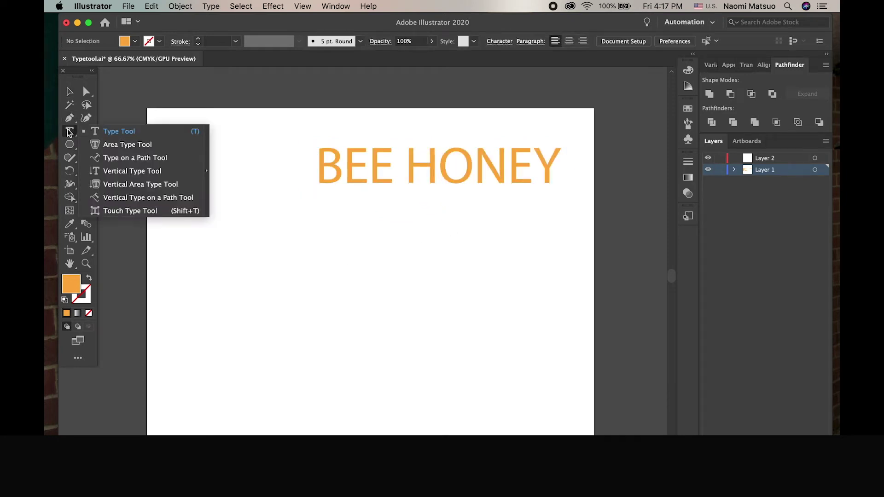
pyautogui.click(95, 144)
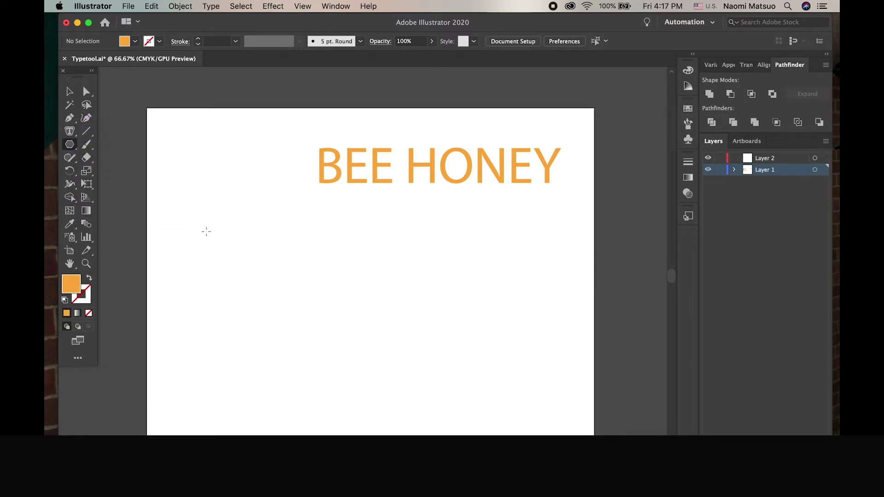
pyautogui.moveTo(213, 239)
pyautogui.mouseDown()
pyautogui.moveTo(242, 302)
pyautogui.moveTo(256, 303)
pyautogui.mouseUp()
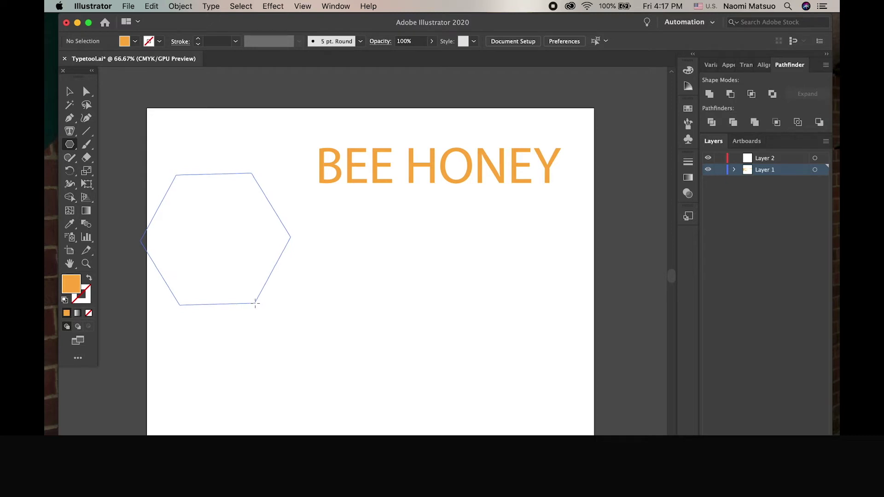
pyautogui.moveTo(255, 304); pyautogui.dragTo(235, 335)
pyautogui.hotkey('shift', 'x')
pyautogui.press('v')
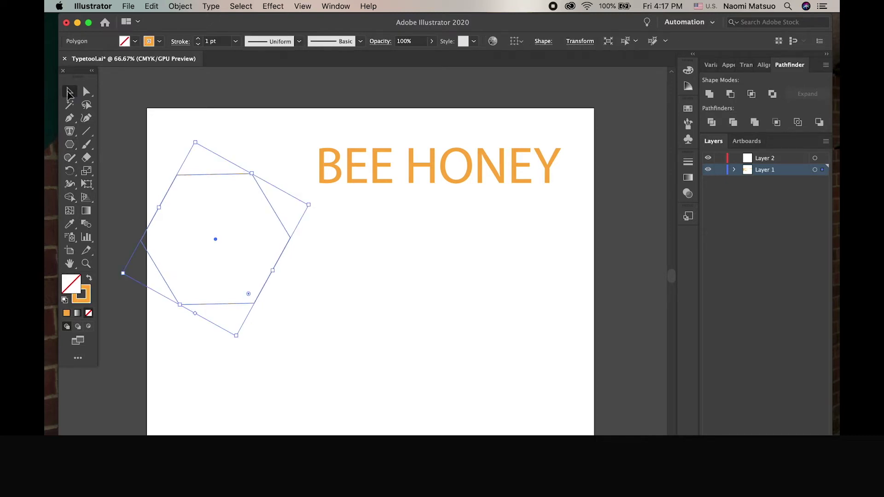
pyautogui.moveTo(196, 175); pyautogui.dragTo(225, 196)
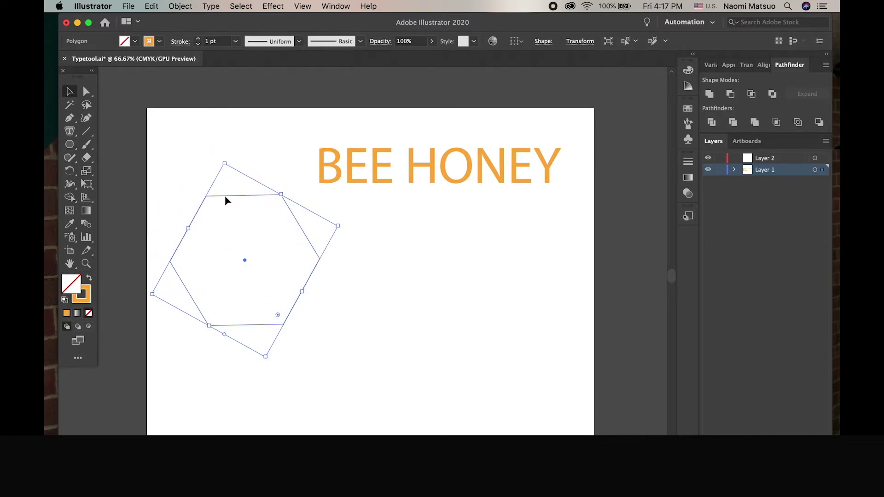
pyautogui.click(70, 134)
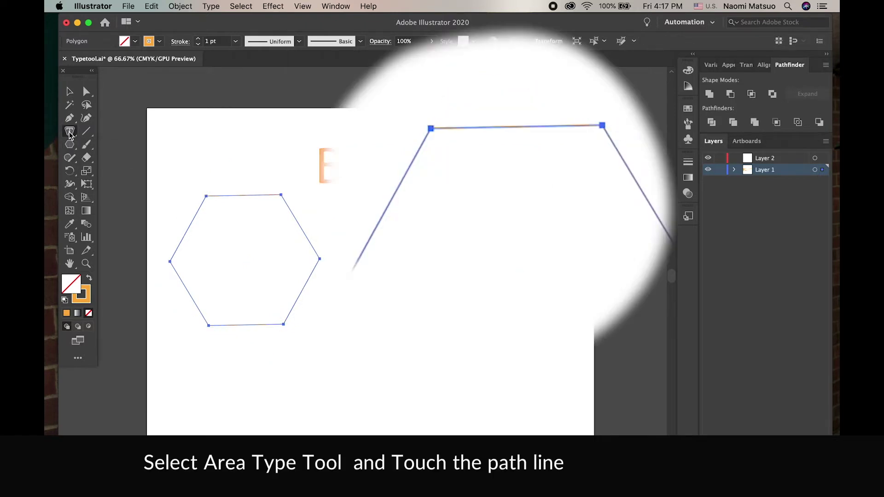
# Replace the hexagon's Lorem placeholder with the pasted honey article at 10 pt.
pyautogui.click(202, 205)
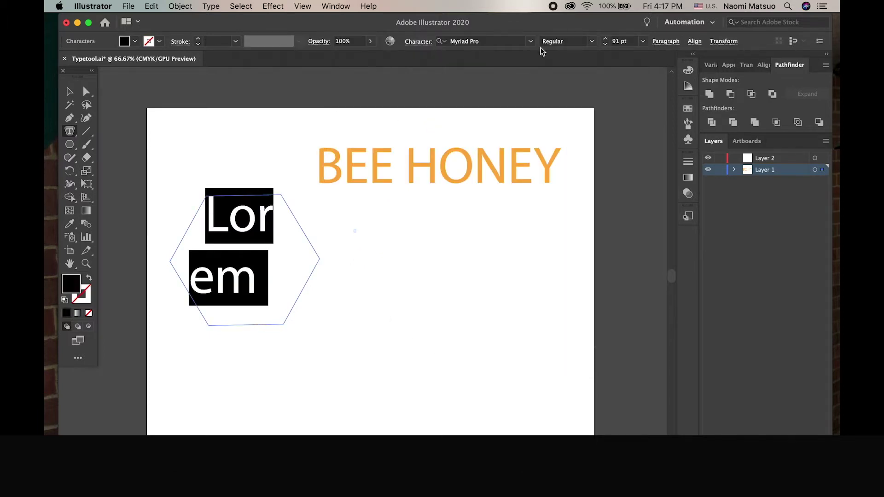
pyautogui.click(642, 41)
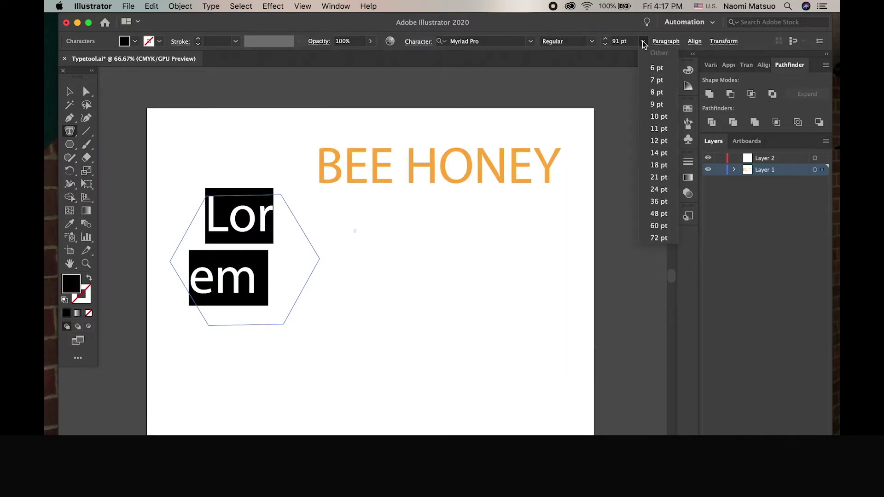
pyautogui.click(657, 119)
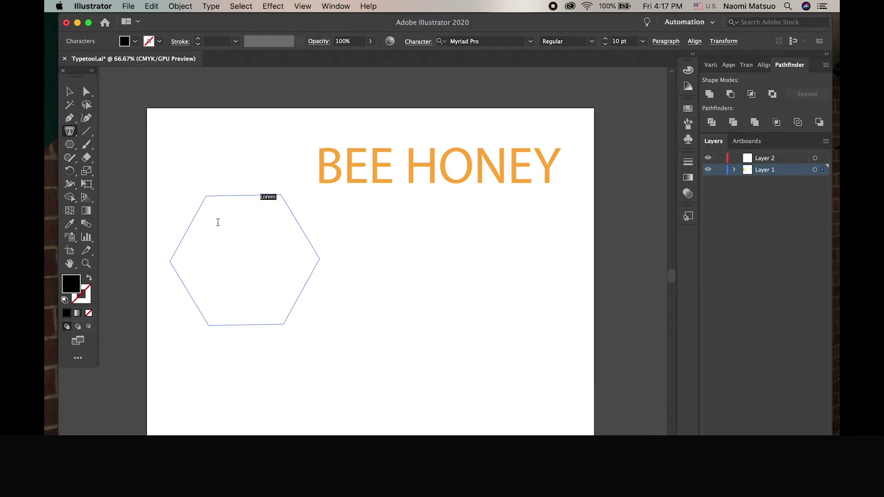
pyautogui.press('BackSpace')
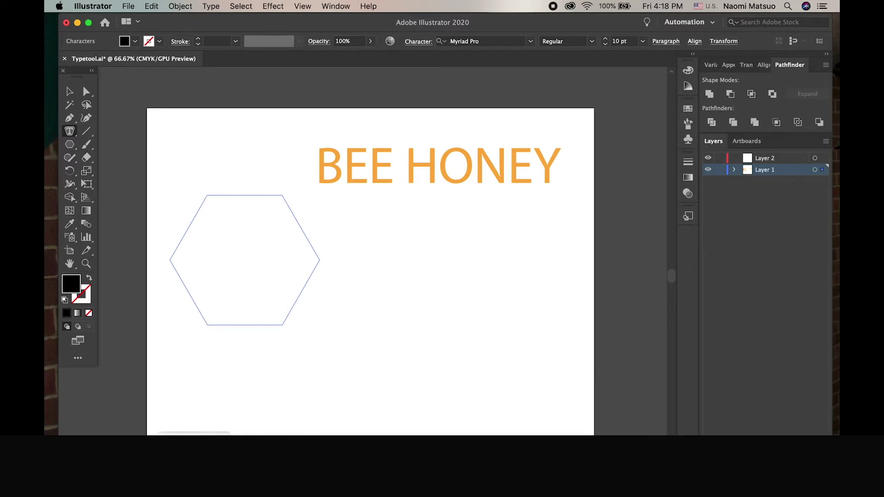
pyautogui.press('super+v')
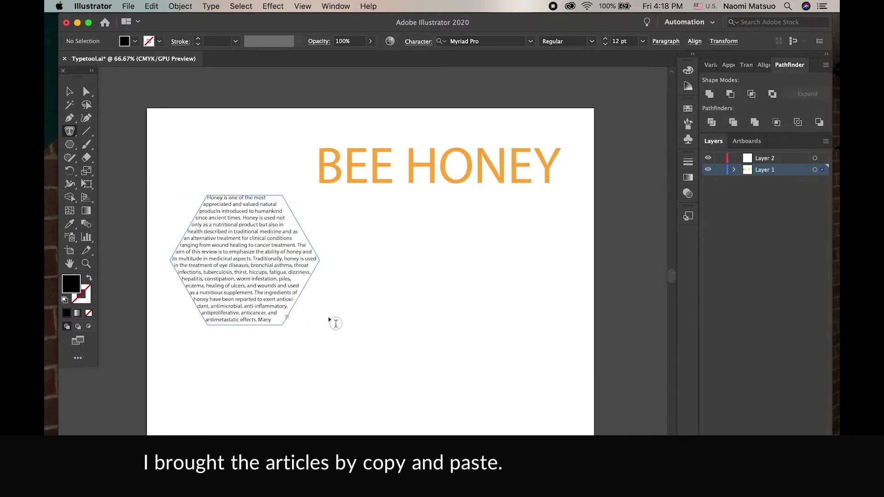
pyautogui.press('Escape')
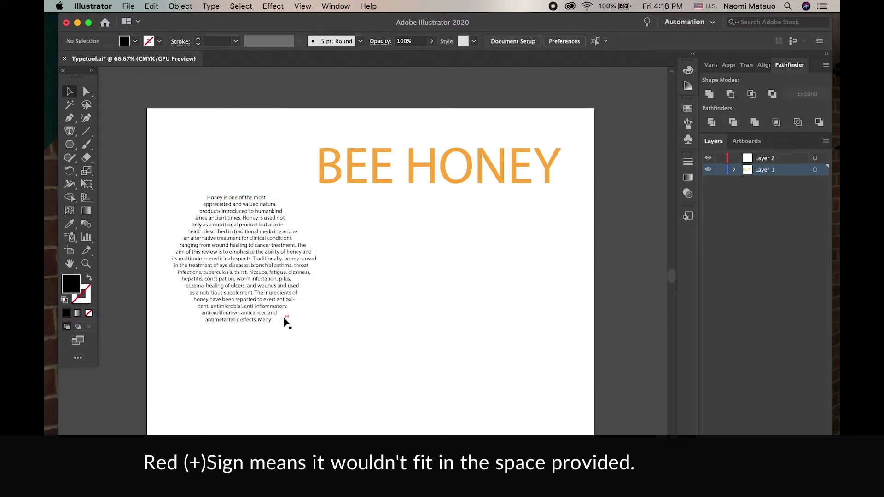
# Thread the overflow text into a new hexagon, then delete that extra linked frame.
pyautogui.click(286, 316)
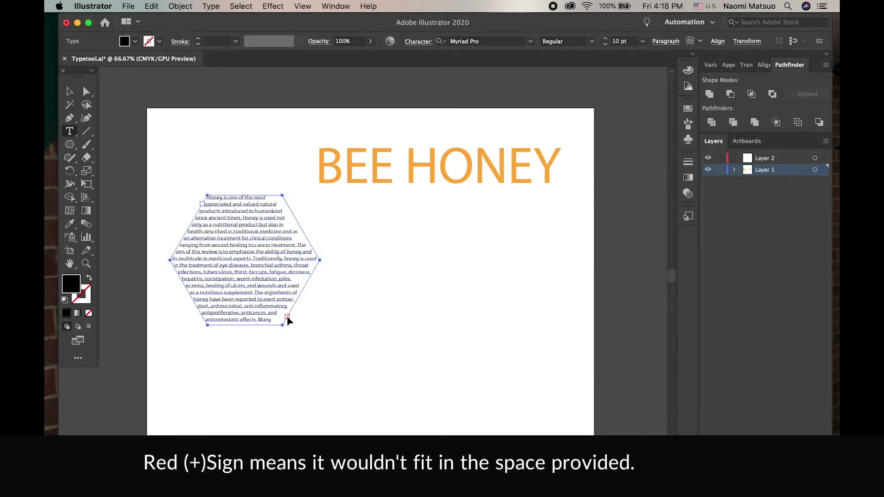
pyautogui.click(287, 315)
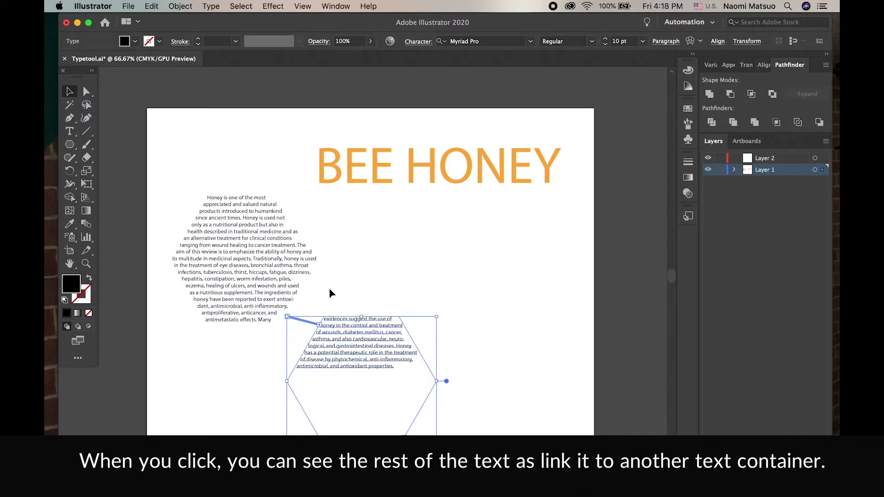
pyautogui.click(198, 370)
pyautogui.click(344, 353)
pyautogui.press('Delete')
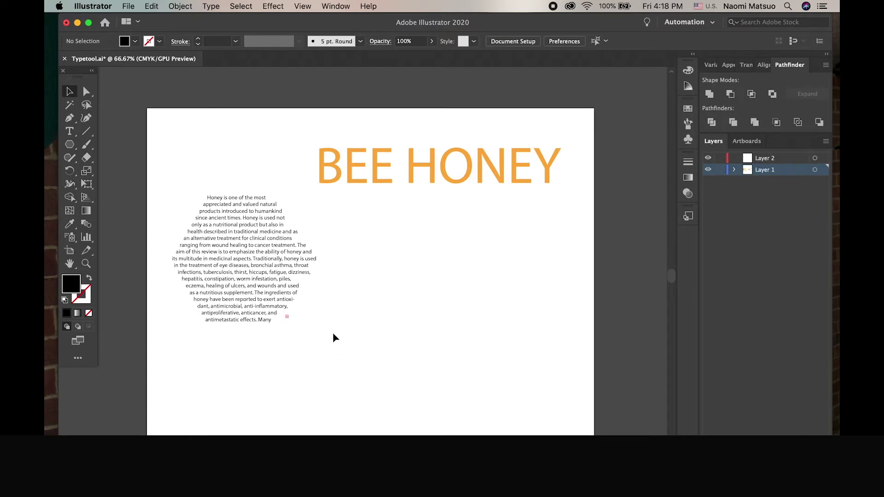
# Rotate the hexagon text frame back to level and show its Paragraph options.
pyautogui.click(249, 283)
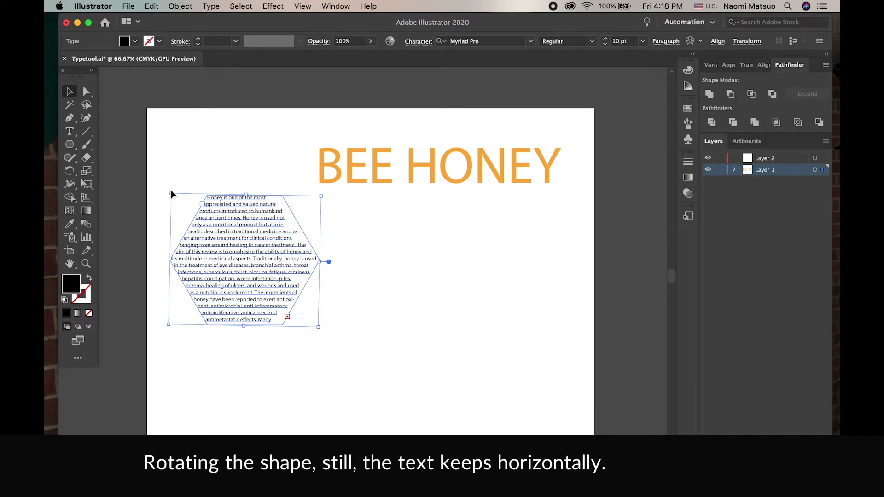
pyautogui.moveTo(167, 188); pyautogui.dragTo(147, 212)
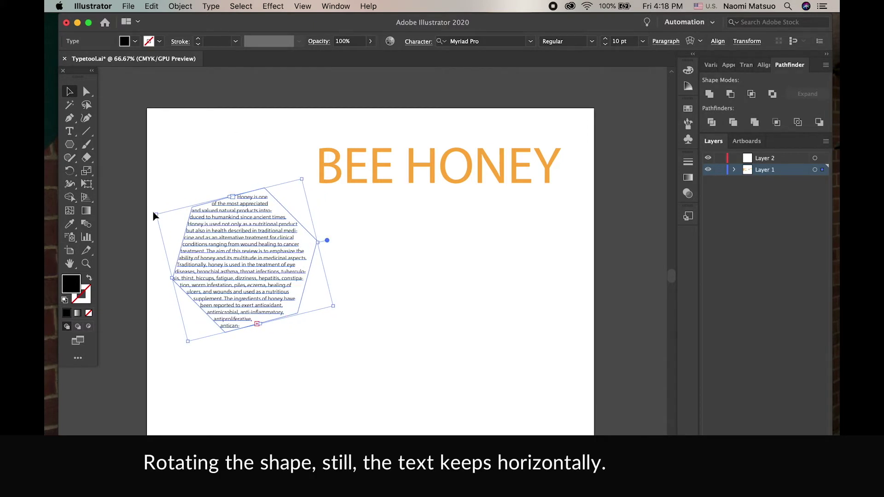
pyautogui.moveTo(153, 211); pyautogui.dragTo(168, 189)
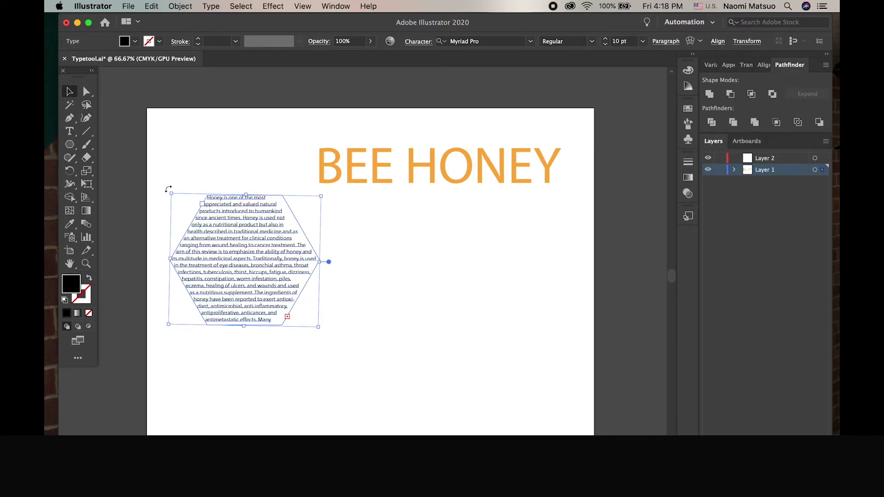
pyautogui.moveTo(167, 186); pyautogui.dragTo(165, 191)
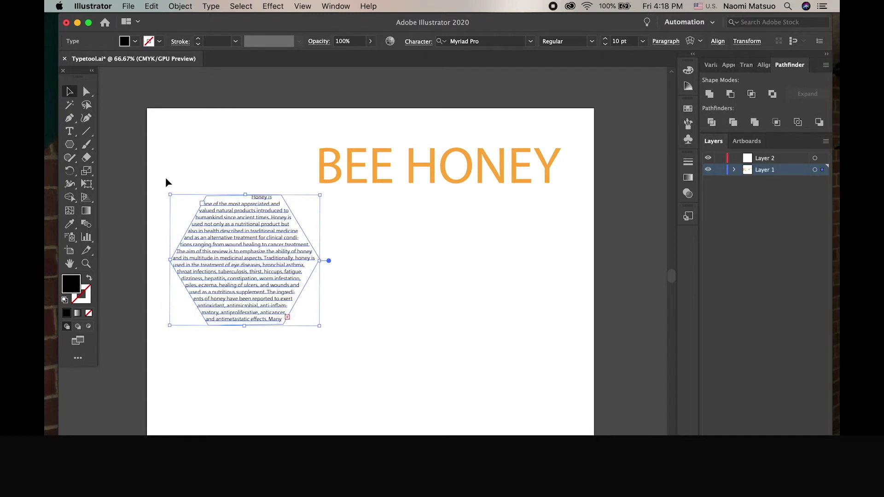
pyautogui.moveTo(163, 188); pyautogui.dragTo(167, 190)
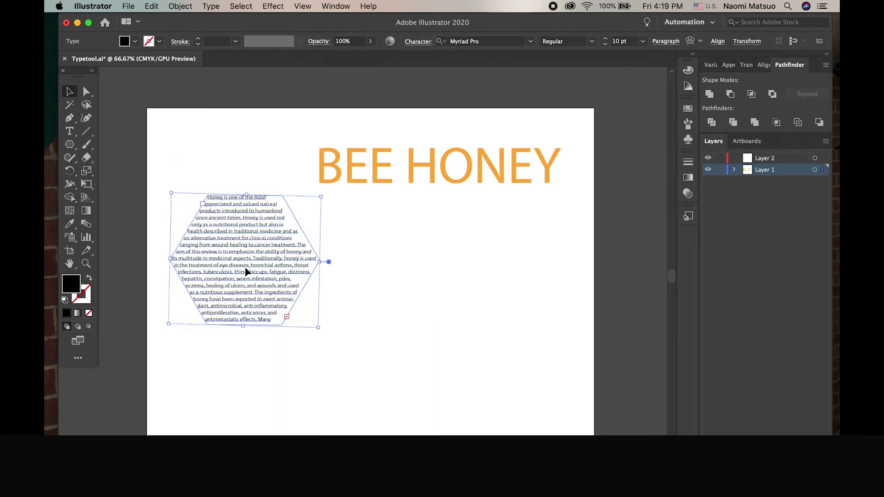
pyautogui.click(665, 41)
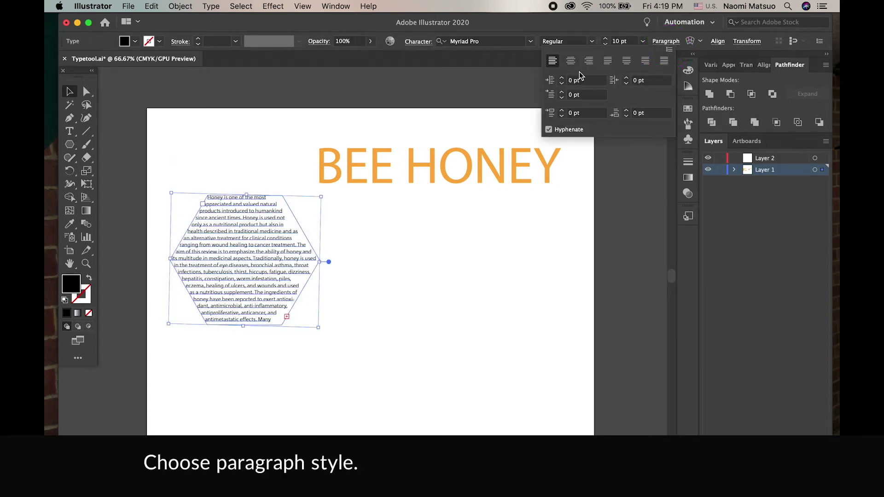
# Justify the hexagon text with its last line centred.
pyautogui.click(603, 62)
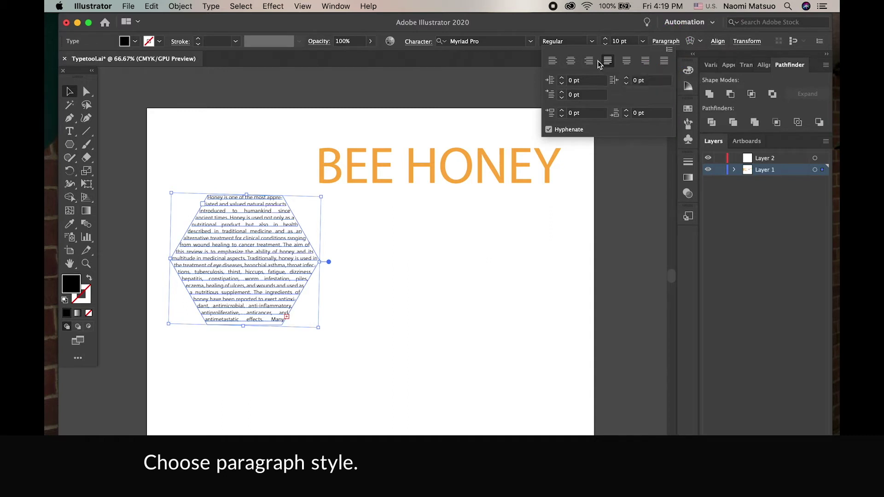
pyautogui.click(588, 61)
pyautogui.click(626, 62)
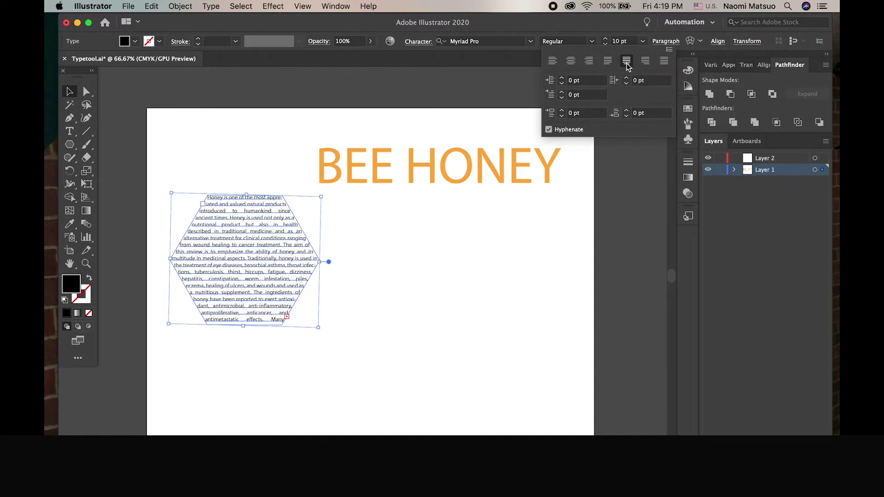
pyautogui.click(472, 260)
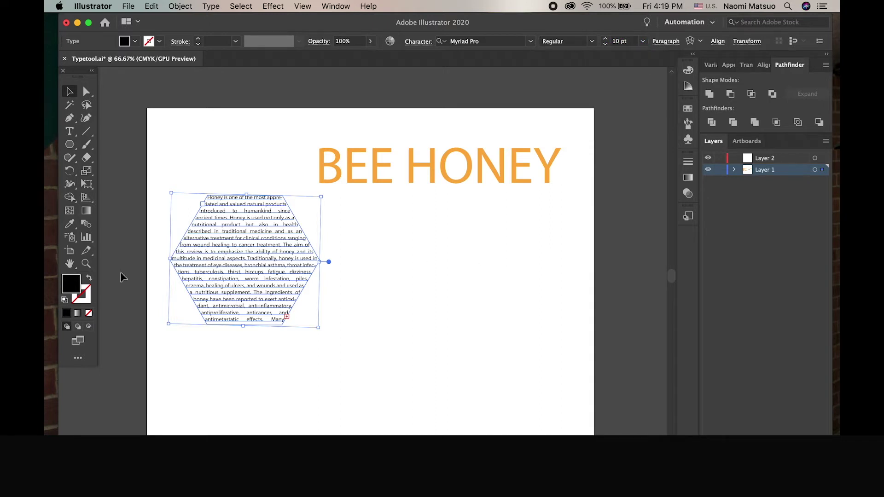
# Colour the hexagon text orange with hex value fbb040.
pyautogui.doubleClick(72, 289)
pyautogui.write('fbb040')
pyautogui.press('Tab')
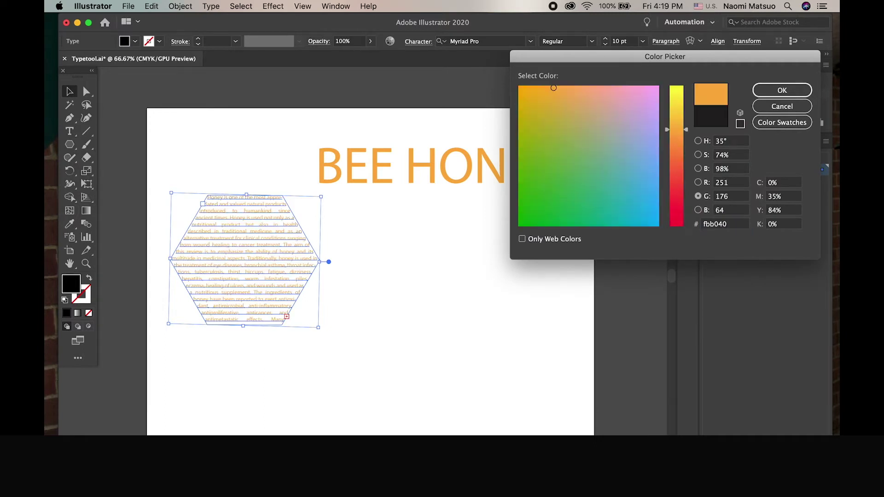
pyautogui.press('Return')
pyautogui.click(332, 351)
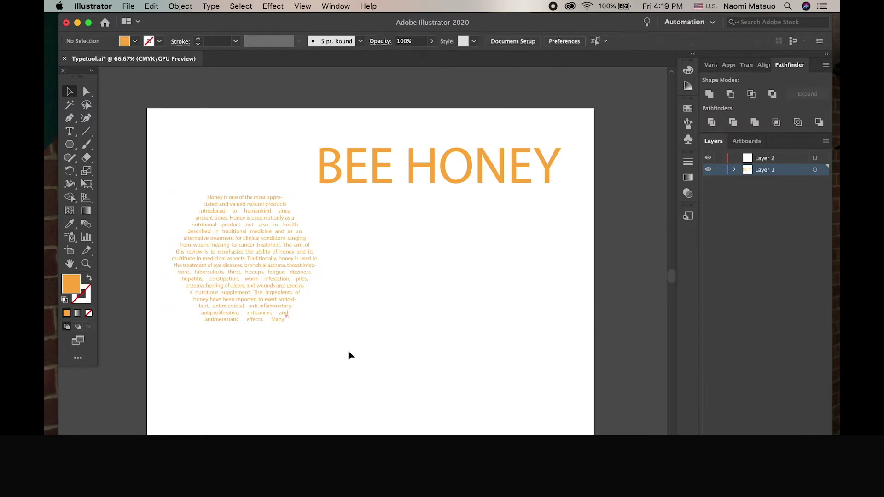
pyautogui.click(225, 278)
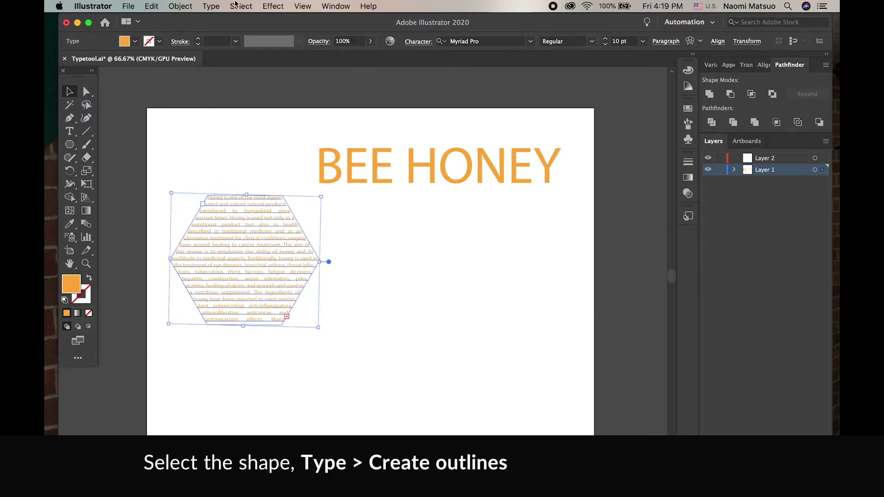
# Convert the hexagon text to outlines, tilt it counter-clockwise and move it up.
pyautogui.click(200, 4)
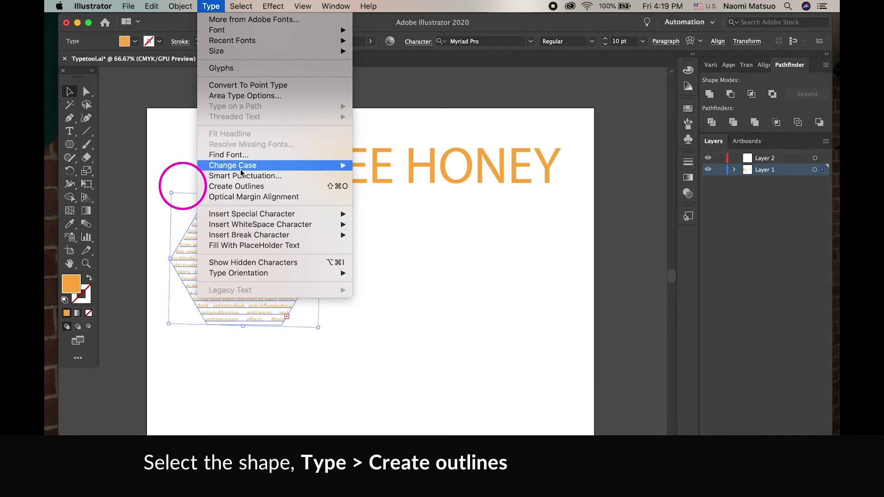
pyautogui.click(239, 191)
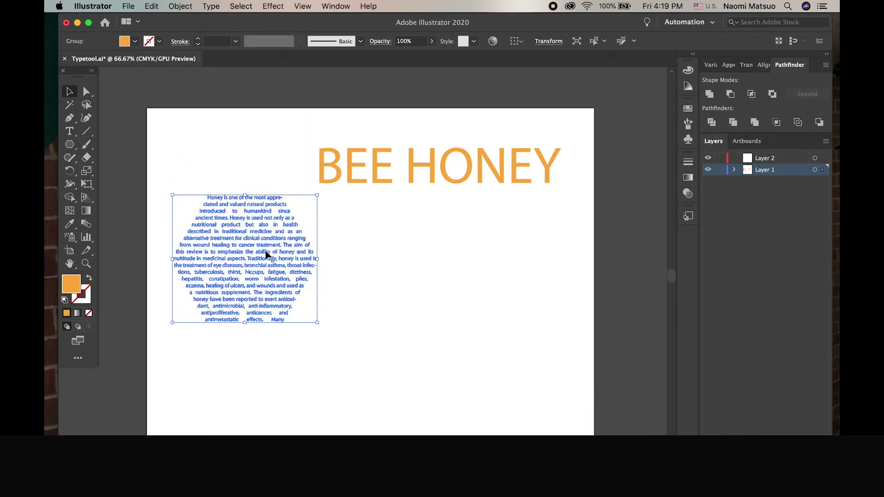
pyautogui.moveTo(324, 196); pyautogui.dragTo(300, 180)
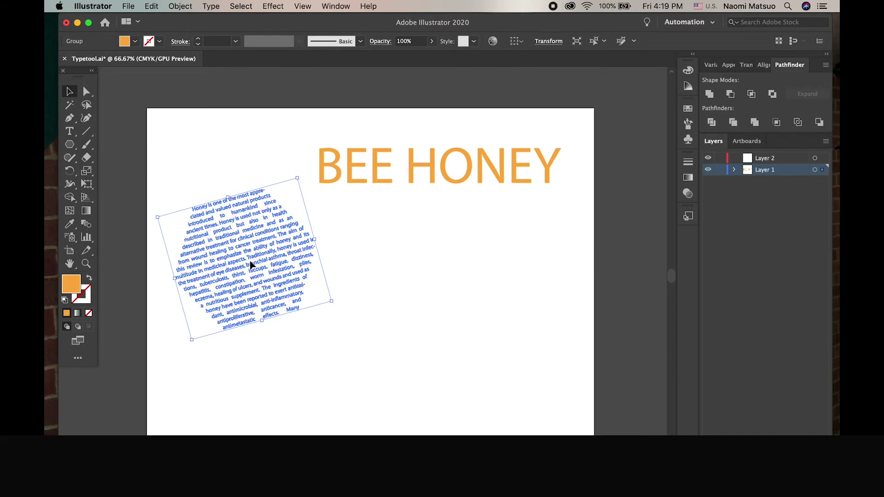
pyautogui.moveTo(251, 265); pyautogui.dragTo(246, 232)
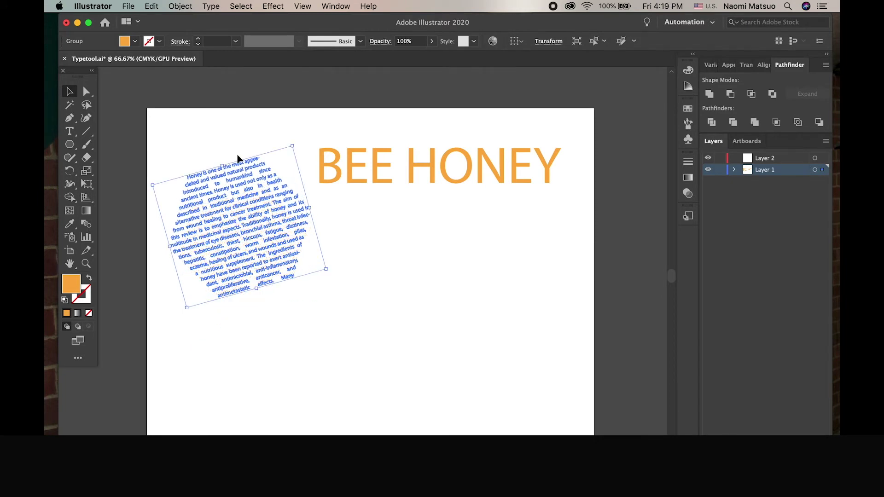
pyautogui.press('super+shift+z')
pyautogui.press('super+z')
# Place a smaller copy of the outlined text overlapping its lower right.
pyautogui.moveTo(233, 243); pyautogui.dragTo(269, 327)
pyautogui.moveTo(187, 266); pyautogui.dragTo(318, 328)
pyautogui.click(381, 381)
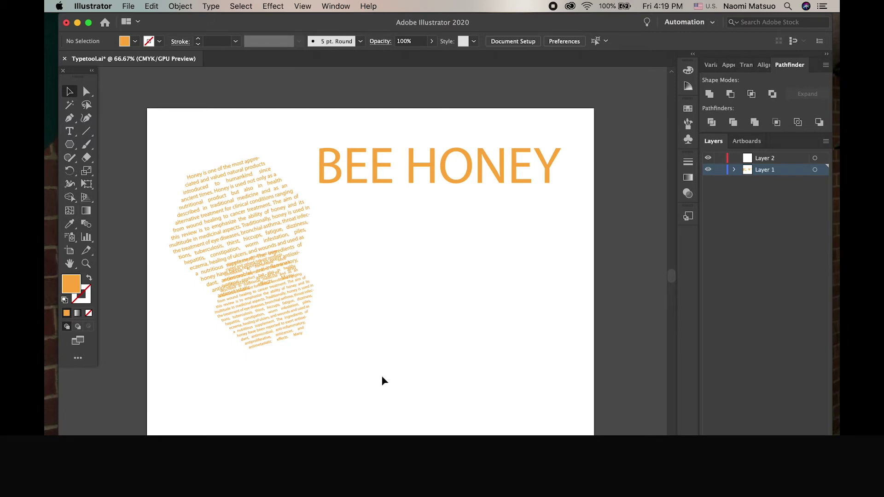
# Duplicate the small honey-text shape and rotate the copy into place at lower left.
pyautogui.moveTo(278, 319); pyautogui.dragTo(256, 395)
pyautogui.moveTo(184, 324)
pyautogui.mouseDown()
pyautogui.moveTo(209, 310)
pyautogui.moveTo(202, 322)
pyautogui.mouseUp()
pyautogui.moveTo(244, 387); pyautogui.dragTo(215, 397)
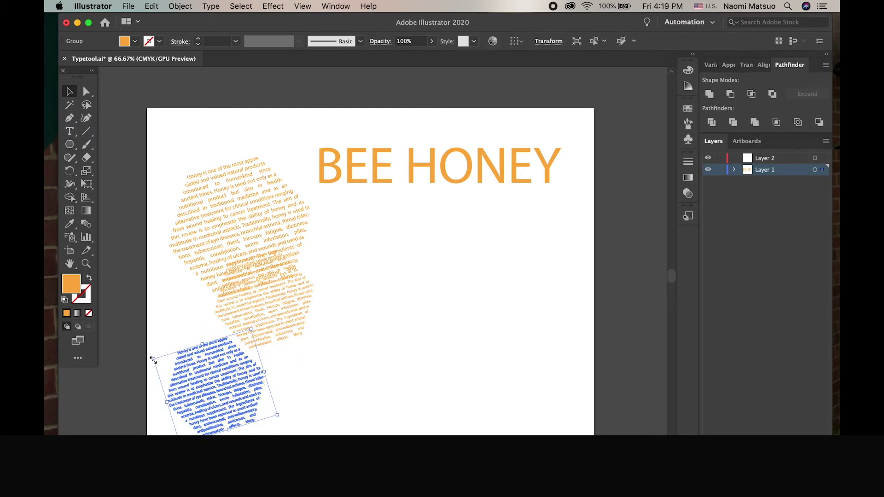
pyautogui.moveTo(166, 366); pyautogui.dragTo(207, 395)
# Add an unfilled orange hexagon with a 4 pt outline beside the text.
pyautogui.click(373, 421)
pyautogui.moveTo(326, 254)
pyautogui.mouseDown()
pyautogui.moveTo(364, 286)
pyautogui.moveTo(351, 279)
pyautogui.mouseUp()
pyautogui.hotkey('shift', 'x')
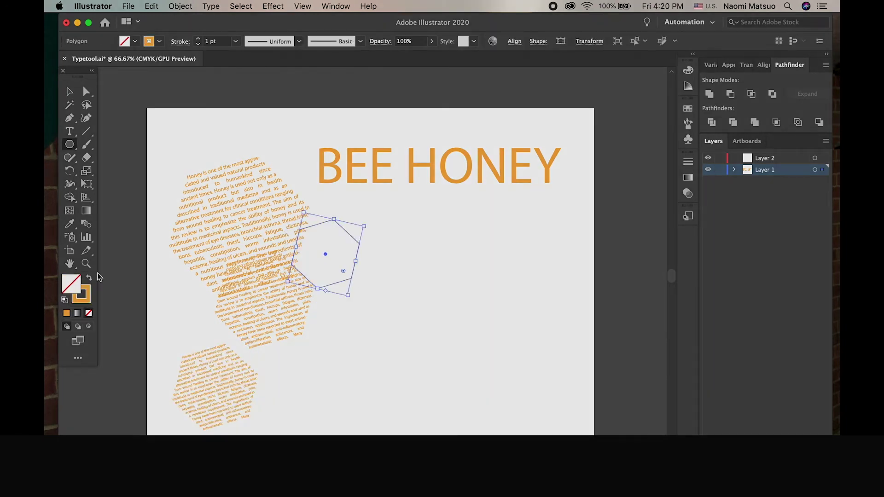
pyautogui.click(198, 39)
pyautogui.press('v')
pyautogui.moveTo(322, 228); pyautogui.dragTo(338, 288)
pyautogui.click(449, 293)
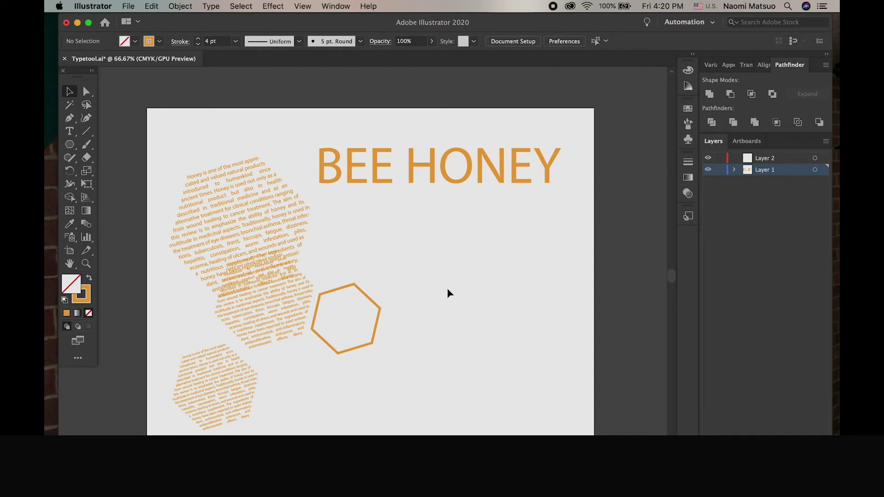
# Look at the Type on a Path tool, then choose the Pen Tool.
pyautogui.click(70, 132)
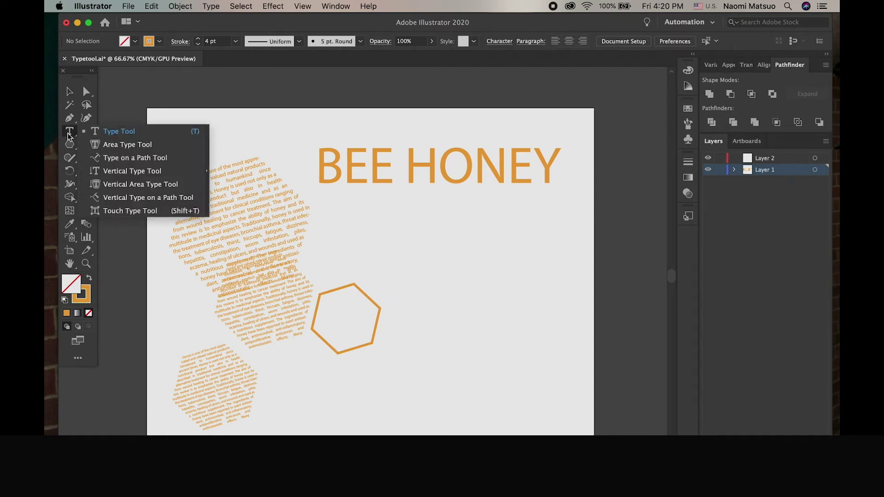
pyautogui.click(92, 157)
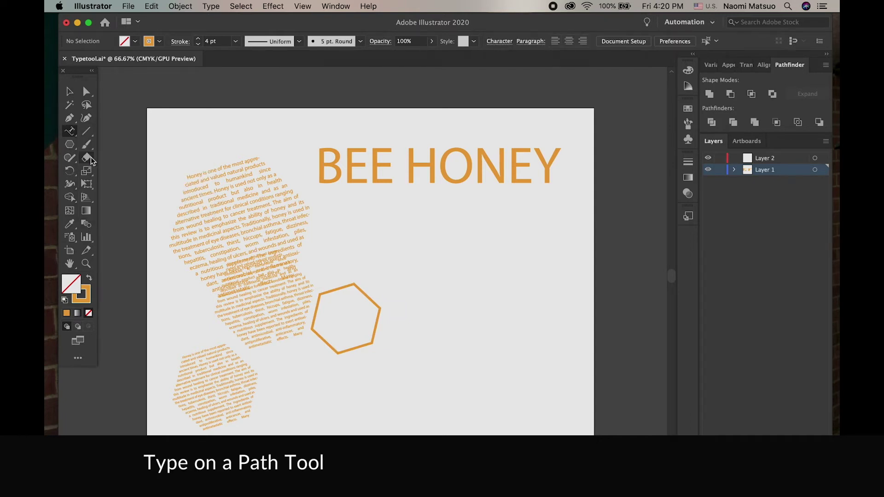
pyautogui.click(70, 122)
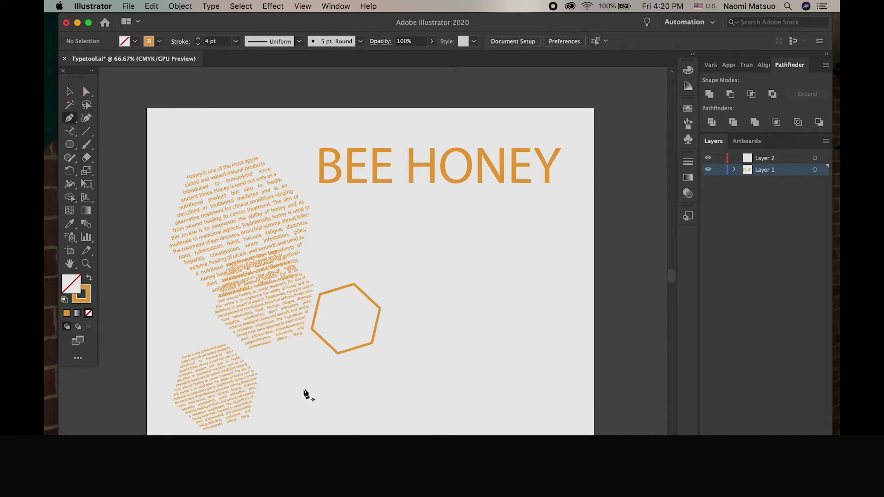
# Draw a wavy Pen curve with a loop below the hexagon.
pyautogui.click(298, 388)
pyautogui.moveTo(360, 362); pyautogui.dragTo(381, 362)
pyautogui.click(475, 404)
pyautogui.moveTo(476, 367); pyautogui.dragTo(478, 368)
pyautogui.moveTo(421, 392)
pyautogui.mouseDown()
pyautogui.moveTo(432, 414)
pyautogui.moveTo(479, 421)
pyautogui.mouseUp()
pyautogui.click(521, 403)
pyautogui.moveTo(561, 398); pyautogui.dragTo(581, 400)
pyautogui.click(69, 91)
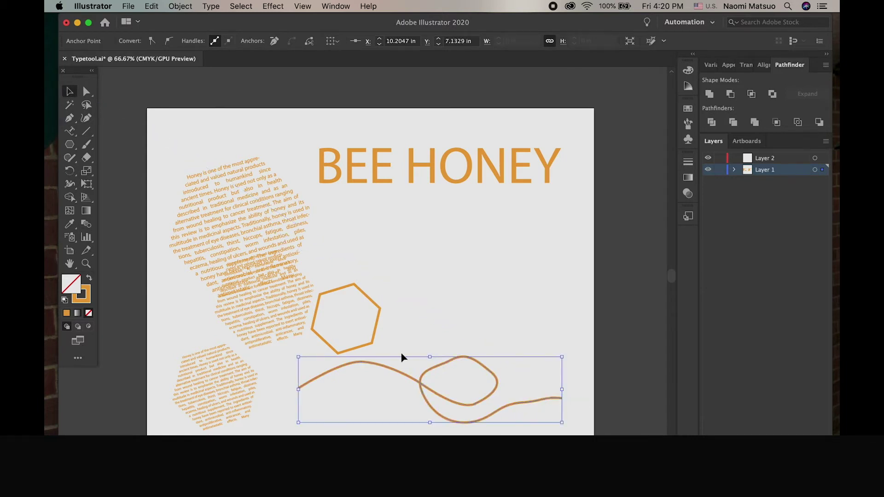
# Smooth the loop and tail bends by adjusting anchors and handles with Direct Selection.
pyautogui.click(444, 364)
pyautogui.click(86, 91)
pyautogui.click(466, 352)
pyautogui.moveTo(466, 354)
pyautogui.mouseDown()
pyautogui.moveTo(469, 360)
pyautogui.moveTo(448, 357)
pyautogui.mouseUp()
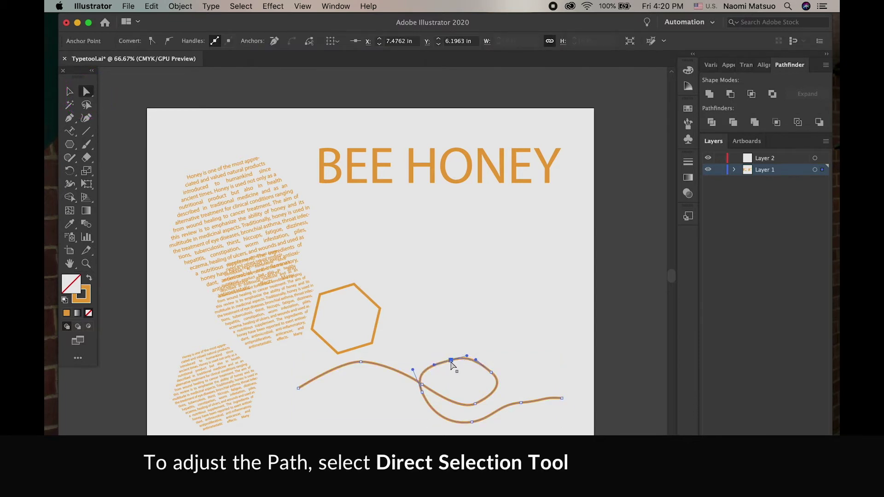
pyautogui.click(475, 404)
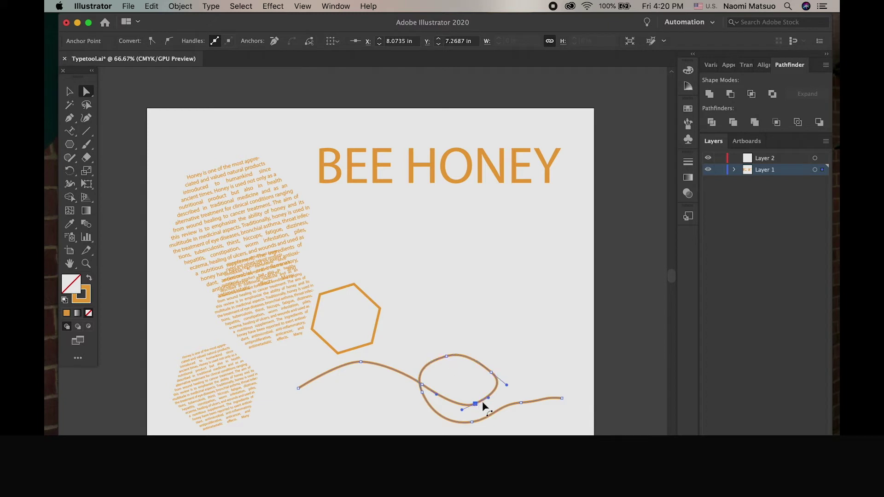
pyautogui.moveTo(488, 398); pyautogui.dragTo(487, 403)
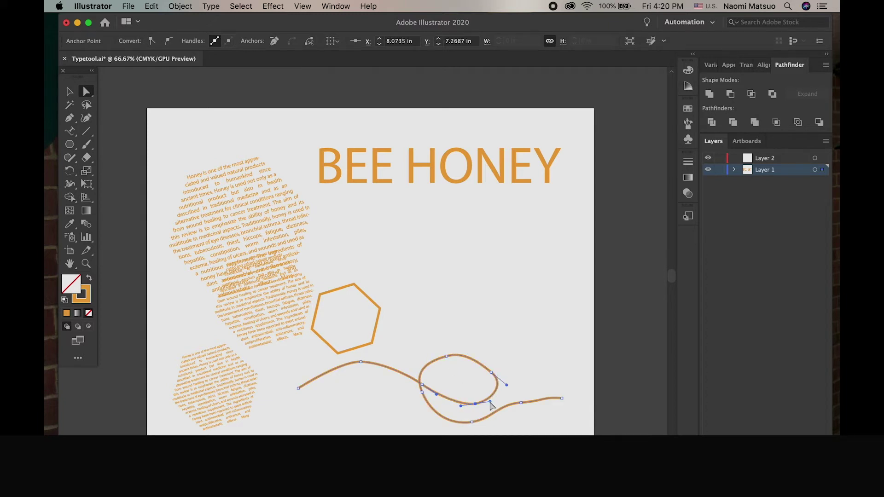
pyautogui.moveTo(506, 385); pyautogui.dragTo(503, 382)
pyautogui.click(522, 404)
pyautogui.moveTo(544, 401); pyautogui.dragTo(537, 398)
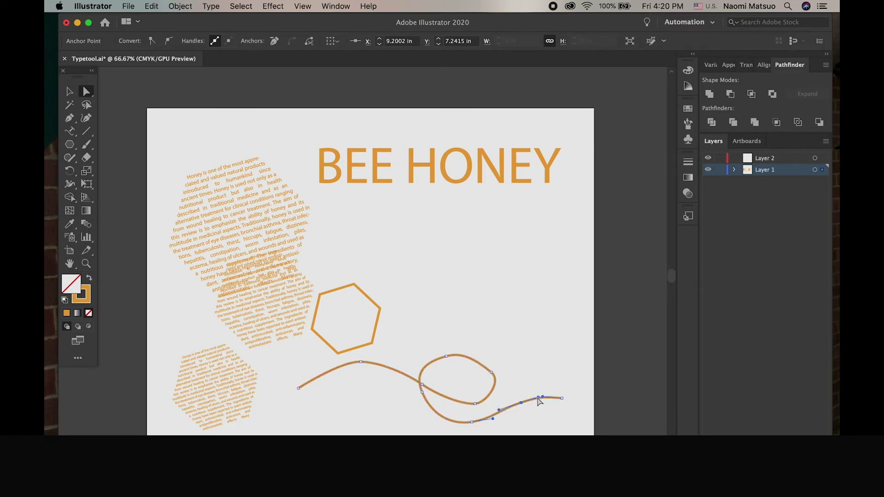
pyautogui.moveTo(562, 398); pyautogui.dragTo(573, 397)
pyautogui.click(570, 396)
pyautogui.click(70, 133)
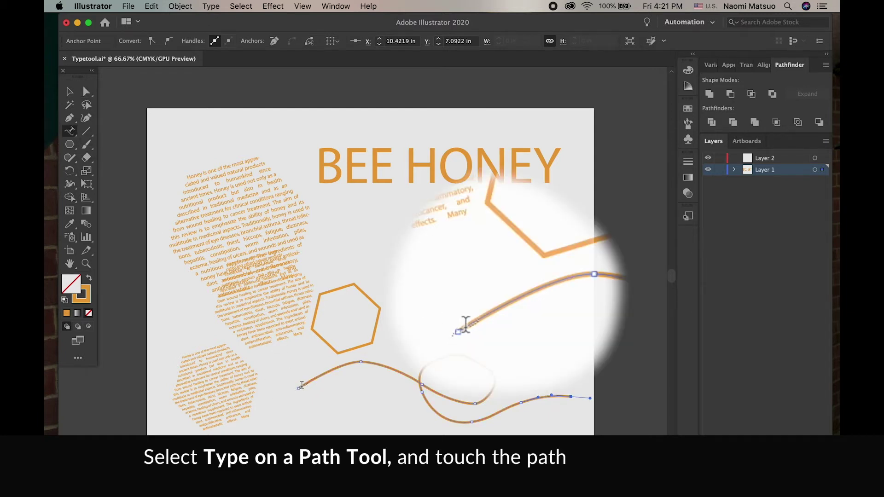
# Paste the honey paragraph as type along the looping curve and select all of it.
pyautogui.click(301, 385)
pyautogui.hotkey('ctrl', 'v')
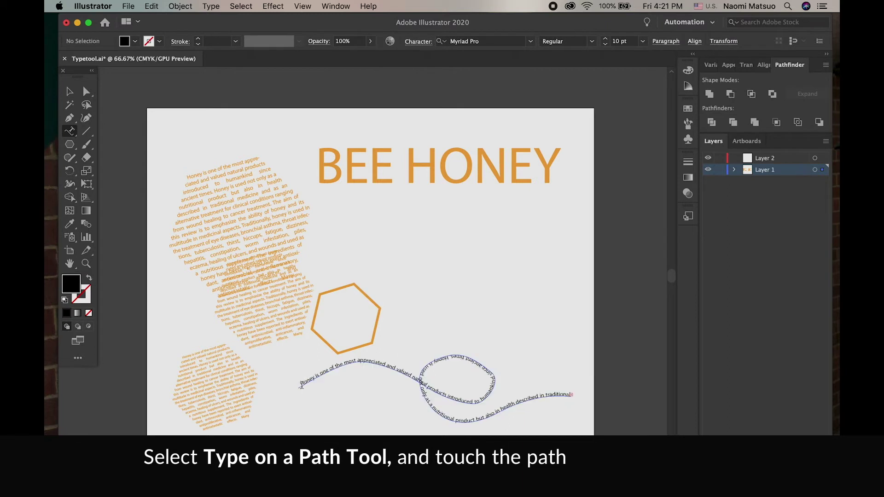
pyautogui.click(298, 388)
pyautogui.hotkey('ctrl', 'a')
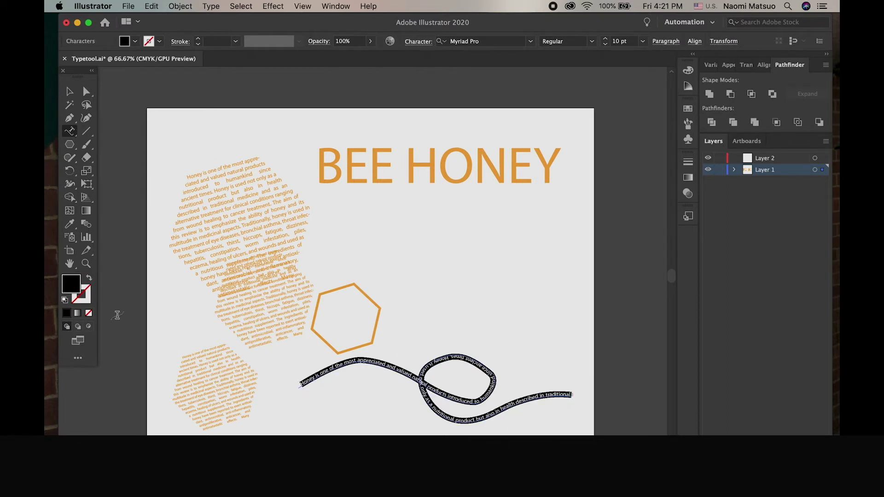
# Colour the path text orange by sampling the hexagon, then reselect the path type object.
pyautogui.click(69, 224)
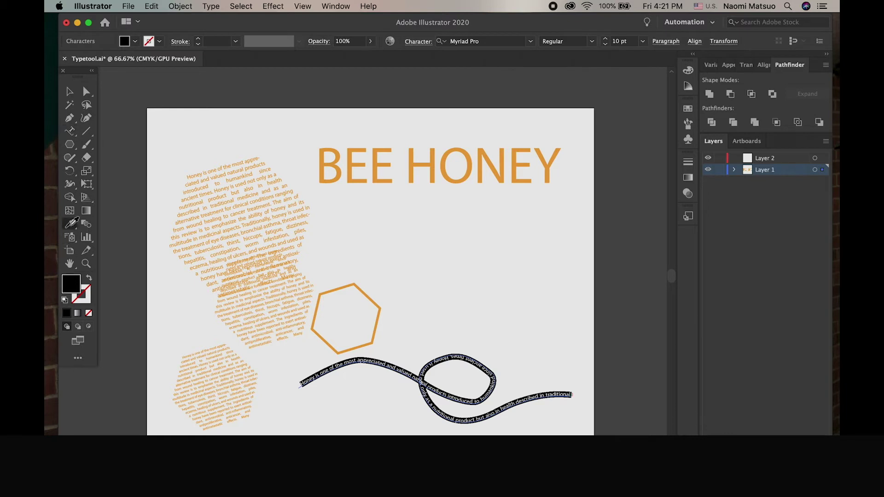
pyautogui.click(336, 287)
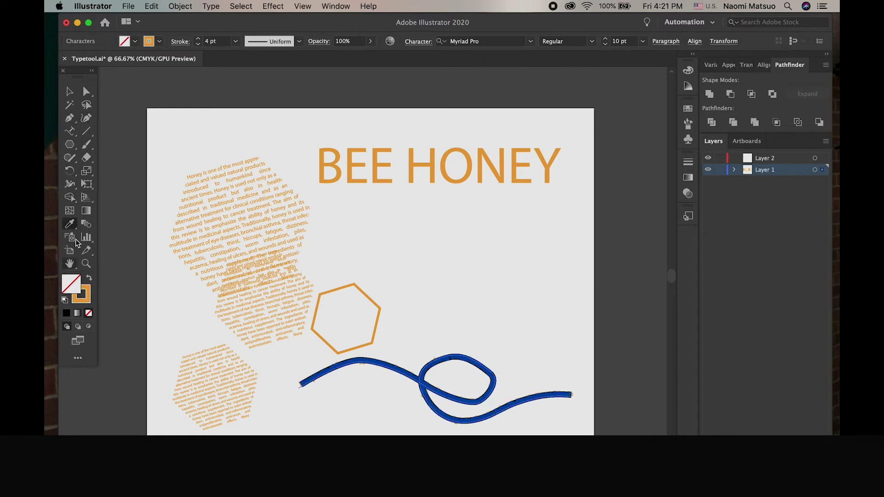
pyautogui.click(90, 279)
pyautogui.click(69, 91)
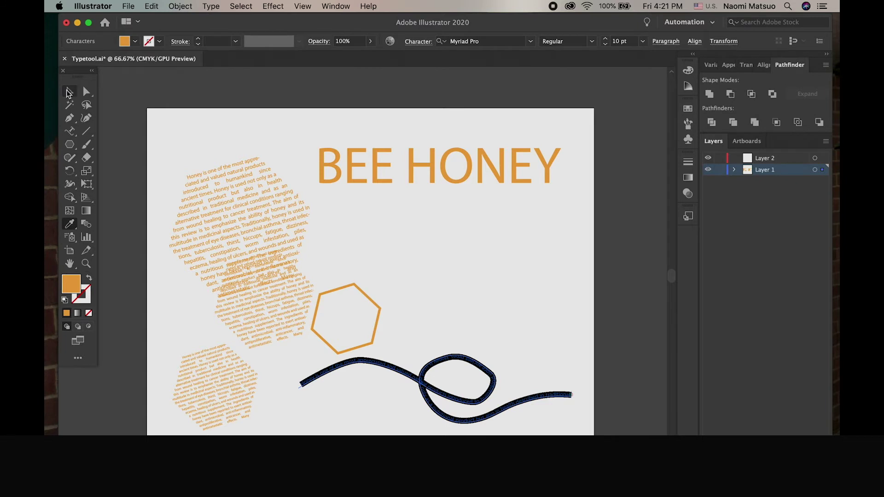
pyautogui.click(435, 276)
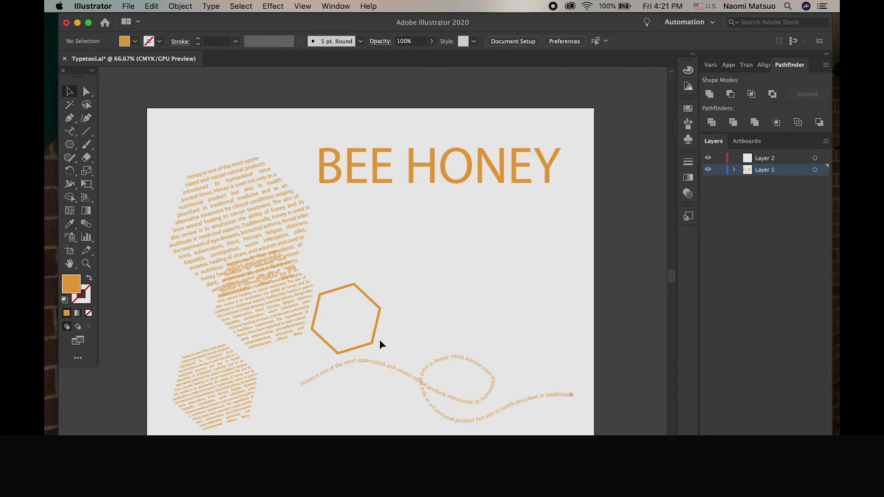
pyautogui.click(395, 368)
pyautogui.click(86, 91)
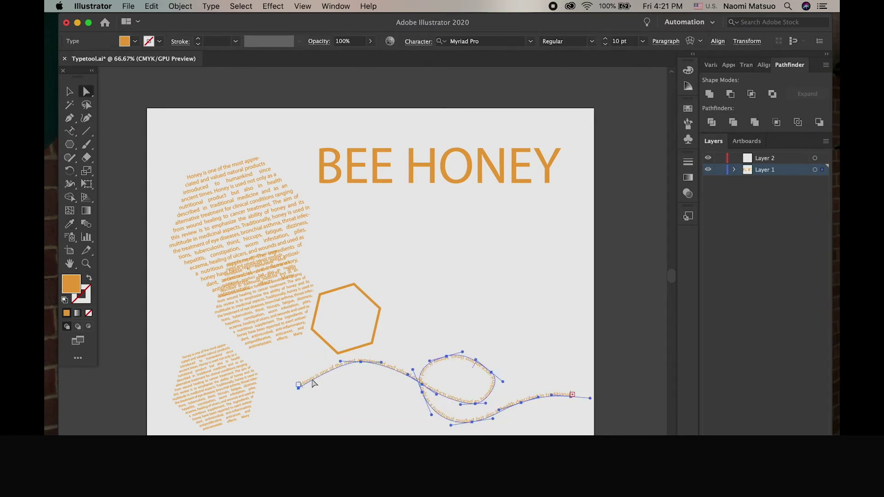
# Zoom in and slide the honey text's start point back to the curve's beginning.
pyautogui.press('super+equal')
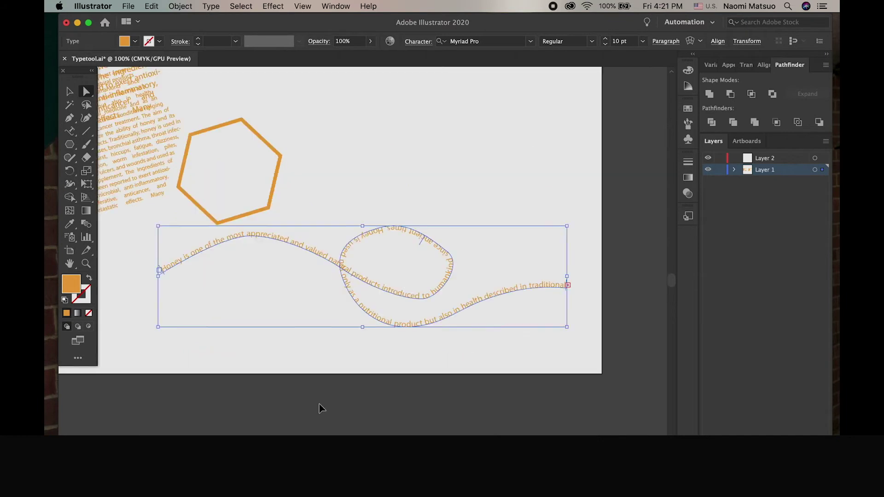
pyautogui.press('super+equal')
pyautogui.hscroll(-5, 313, 398)
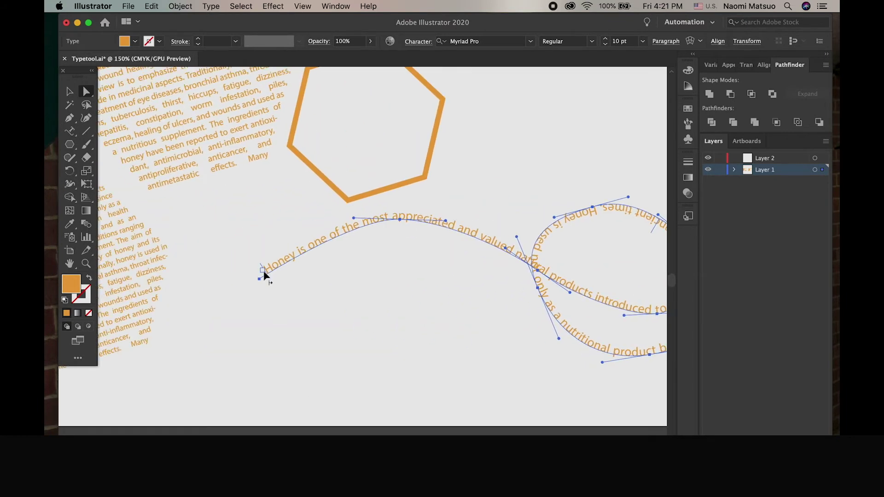
pyautogui.moveTo(261, 276); pyautogui.dragTo(364, 215)
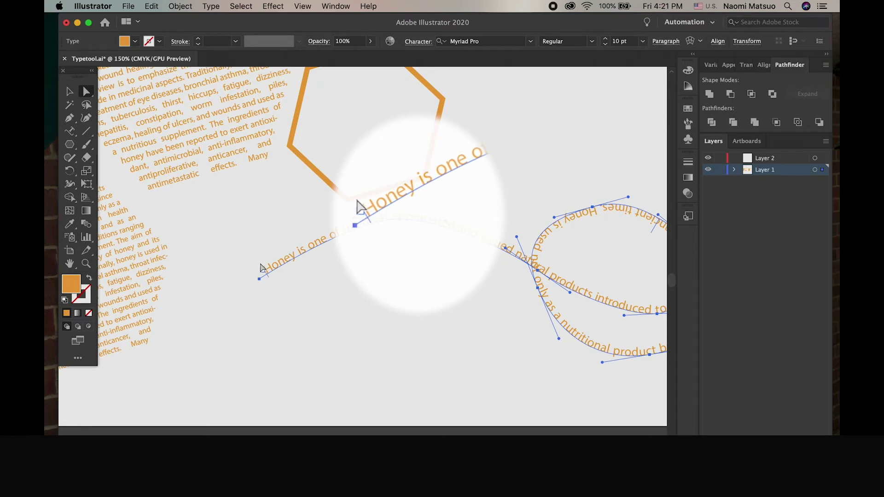
pyautogui.moveTo(260, 267); pyautogui.dragTo(289, 244)
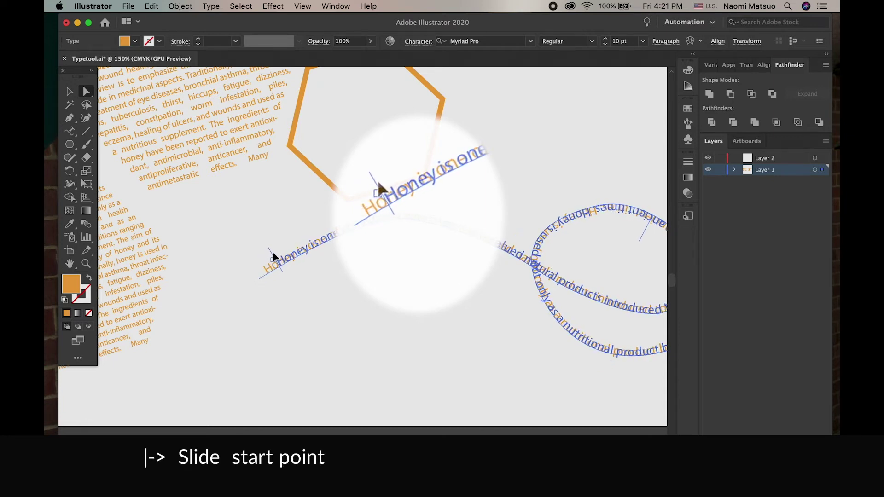
pyautogui.moveTo(288, 243); pyautogui.dragTo(288, 243)
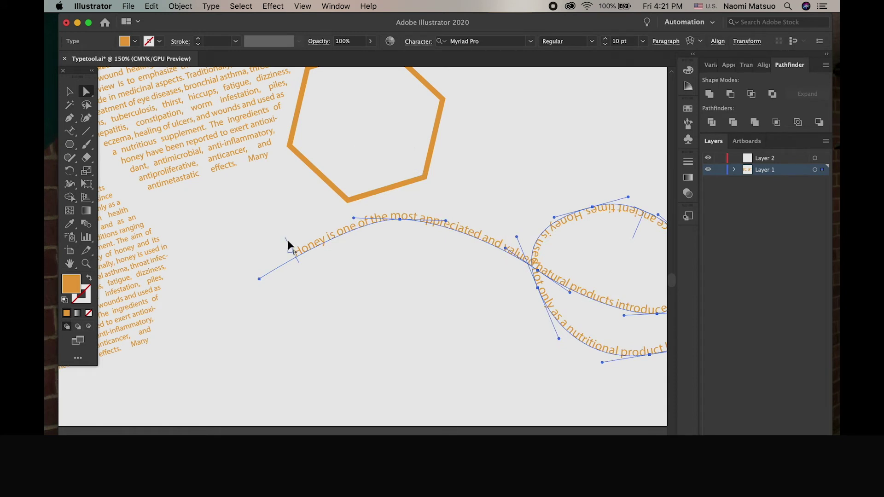
pyautogui.moveTo(287, 241); pyautogui.dragTo(254, 257)
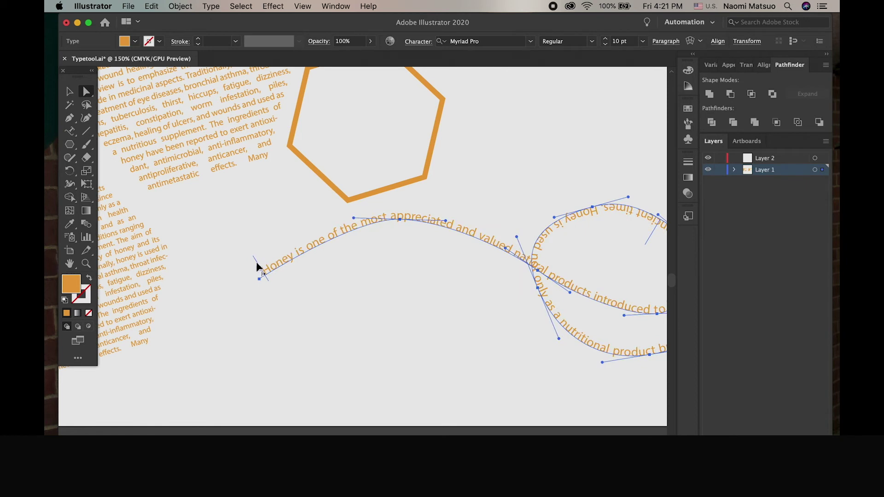
pyautogui.moveTo(254, 261); pyautogui.dragTo(271, 289)
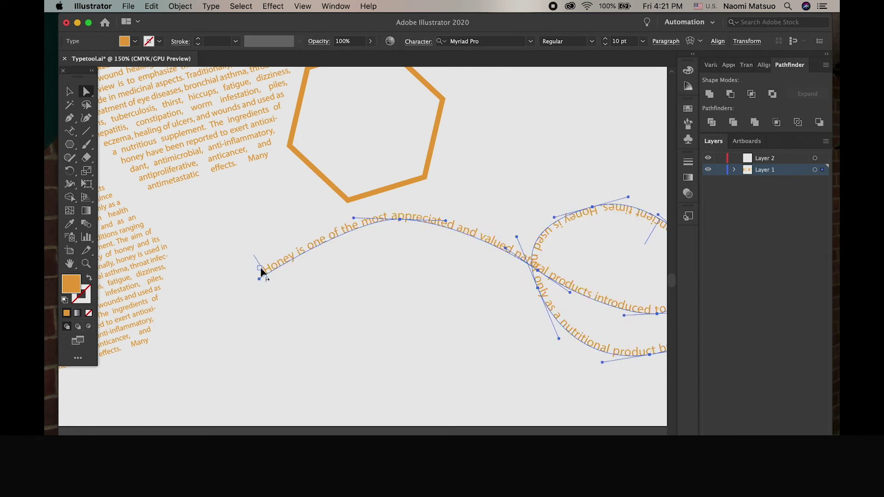
pyautogui.moveTo(262, 272); pyautogui.dragTo(261, 267)
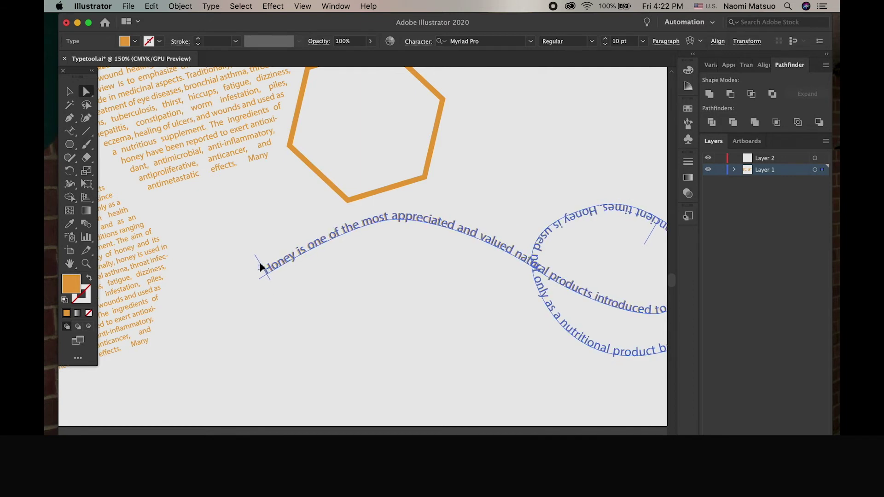
pyautogui.moveTo(261, 268); pyautogui.dragTo(255, 262)
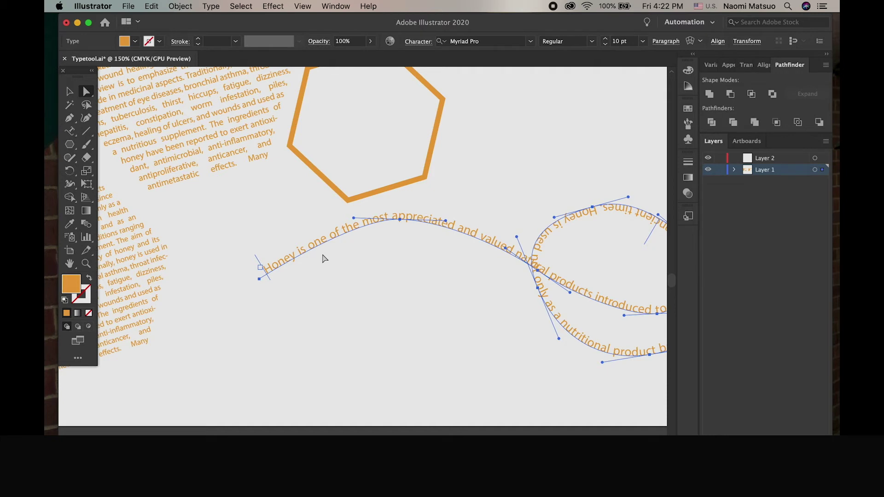
# Return to the Selection tool and deselect the finished path text on the artboard.
pyautogui.scroll(-2, 230, 250)
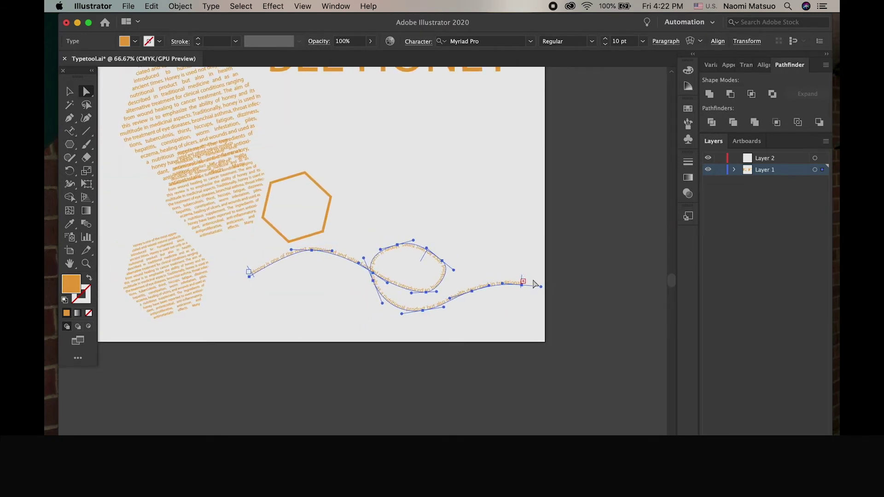
pyautogui.scroll(2, 348, 325)
pyautogui.hscroll(-2, 347, 324)
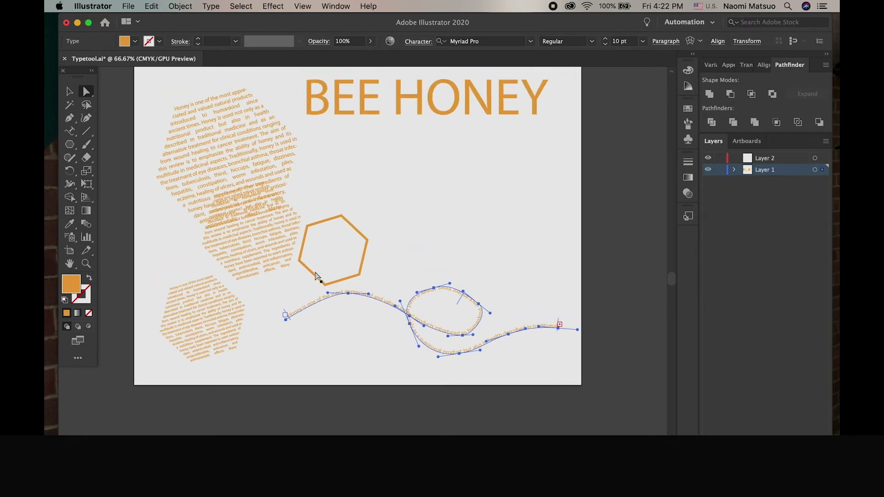
pyautogui.click(68, 93)
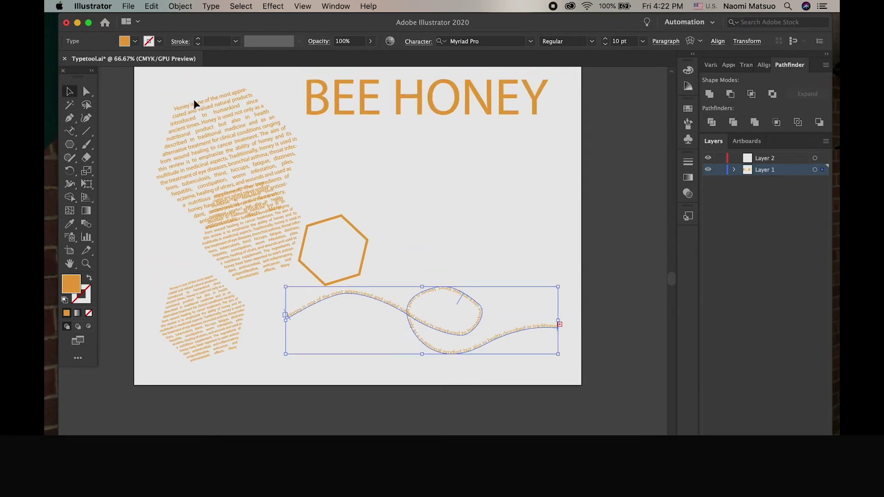
pyautogui.click(471, 233)
pyautogui.scroll(1, 451, 257)
pyautogui.hscroll(-1, 451, 257)
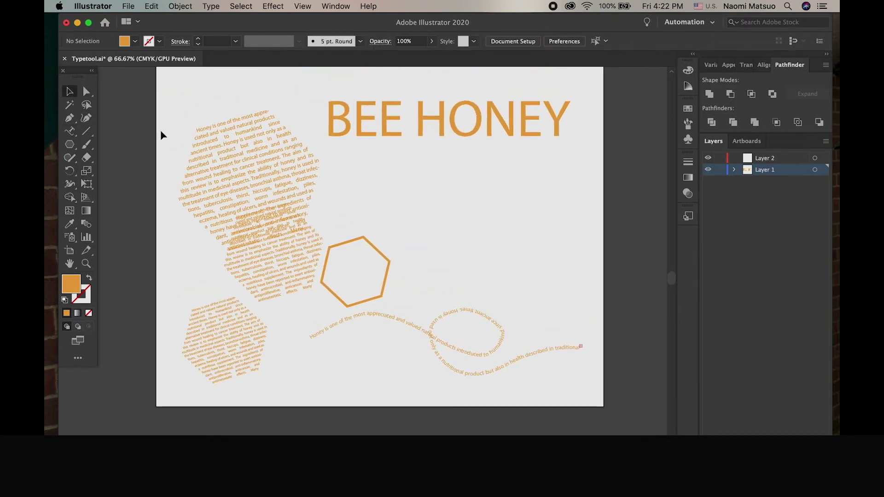
pyautogui.click(70, 131)
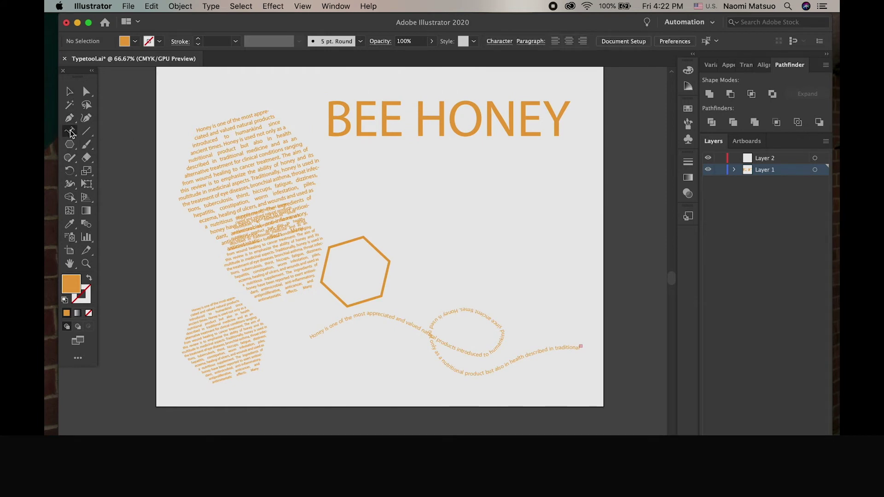
# Create a tall vertical type frame on the right for the word BEE.
pyautogui.moveTo(72, 134); pyautogui.dragTo(112, 176)
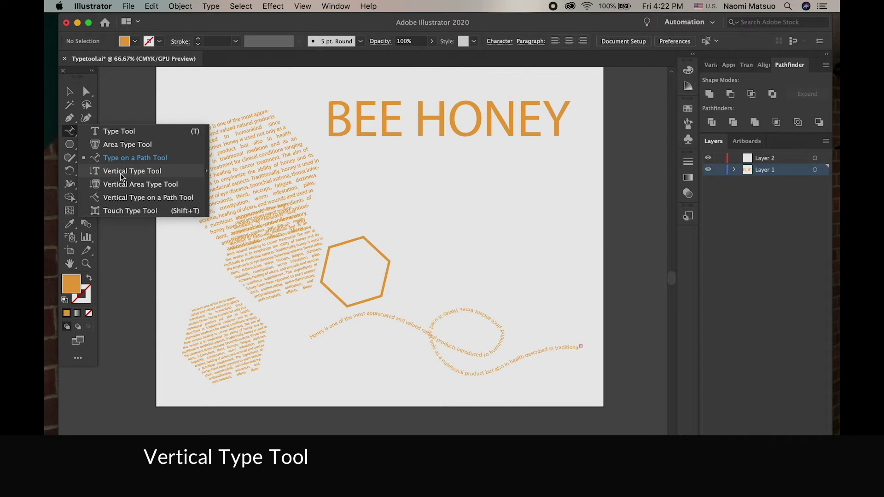
pyautogui.click(120, 173)
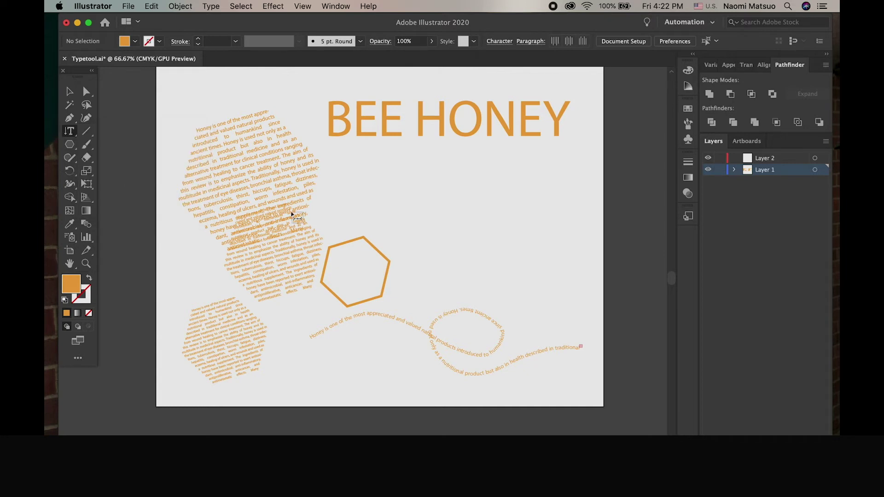
pyautogui.moveTo(513, 164); pyautogui.dragTo(564, 300)
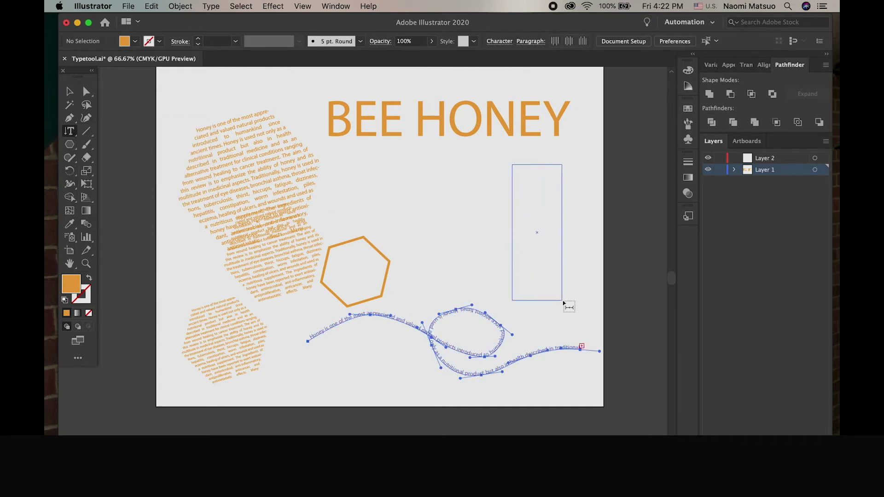
pyautogui.press('BackSpace')
pyautogui.click(547, 228)
pyautogui.write('BEE')
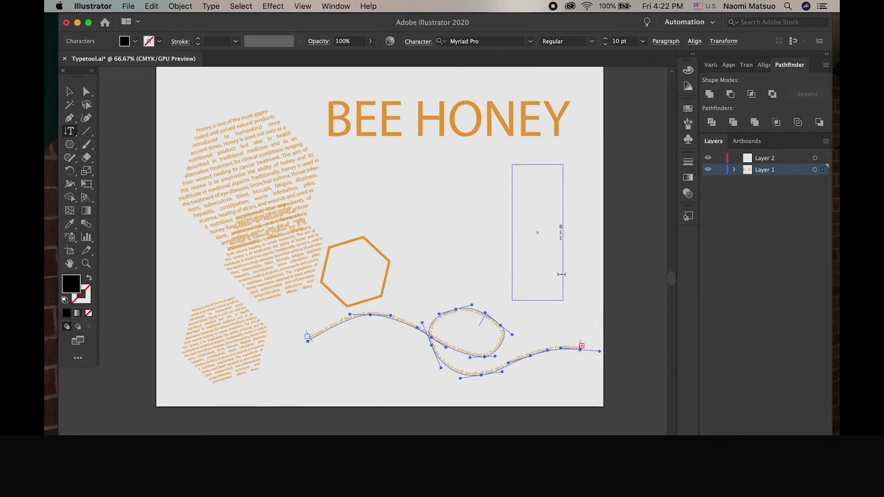
# Copy the BEE HONEY title's orange 91 pt style onto BEE with the Eyedropper.
pyautogui.moveTo(562, 253); pyautogui.dragTo(560, 224)
pyautogui.click(72, 225)
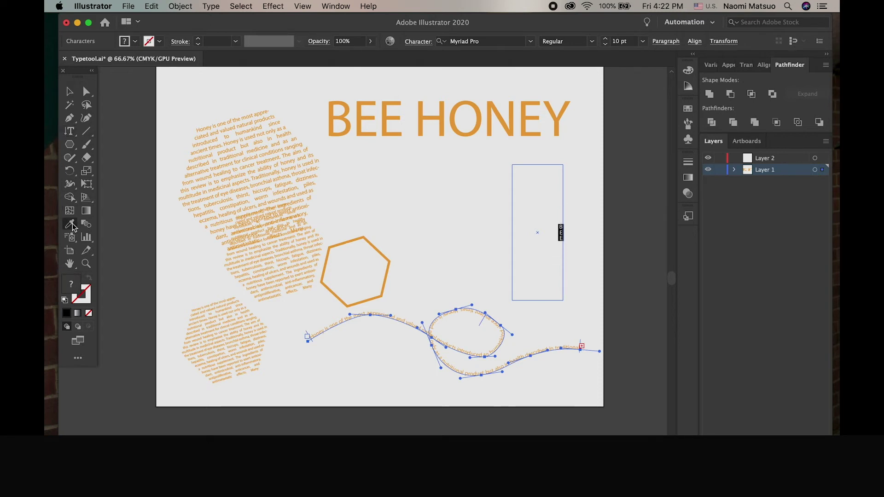
pyautogui.click(332, 114)
pyautogui.press('v')
pyautogui.click(540, 305)
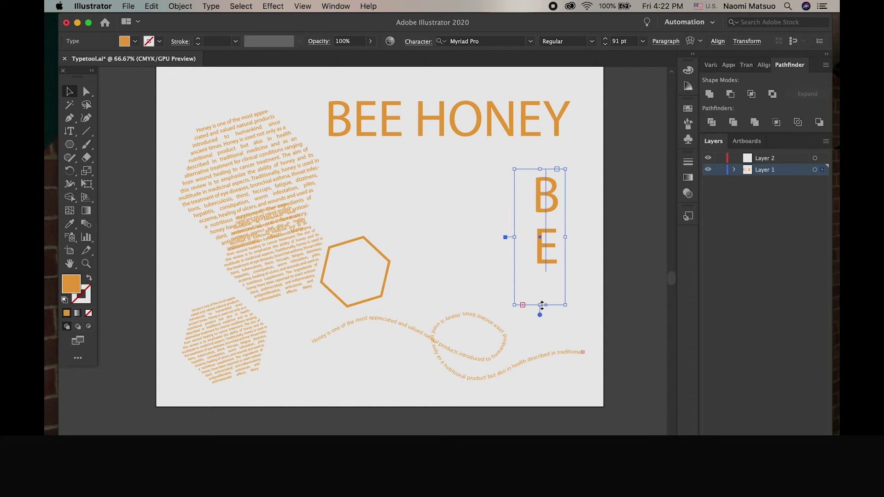
# Lengthen the BEE frame and set the text to Myriad Pro Bold at 120 pt.
pyautogui.moveTo(542, 306); pyautogui.dragTo(543, 347)
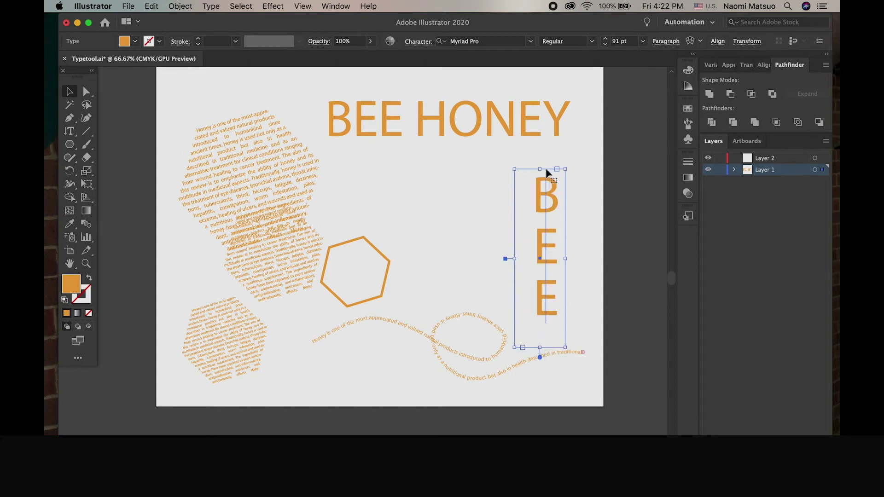
pyautogui.click(591, 41)
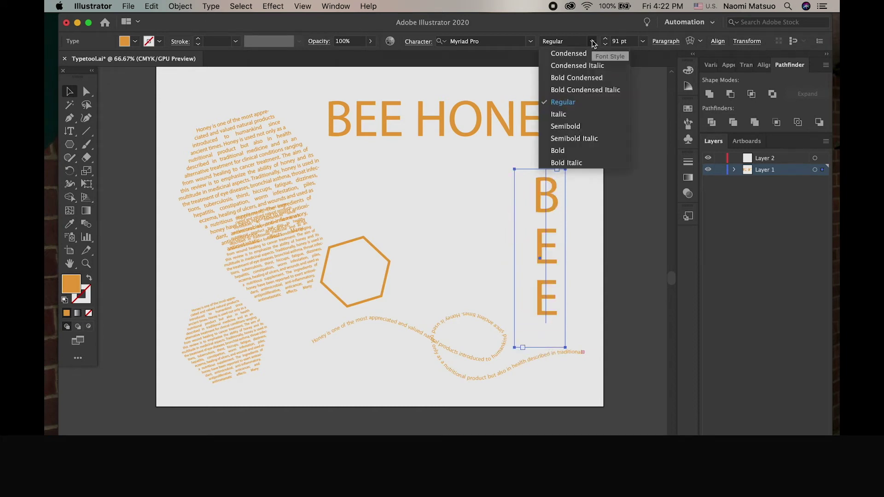
pyautogui.click(586, 153)
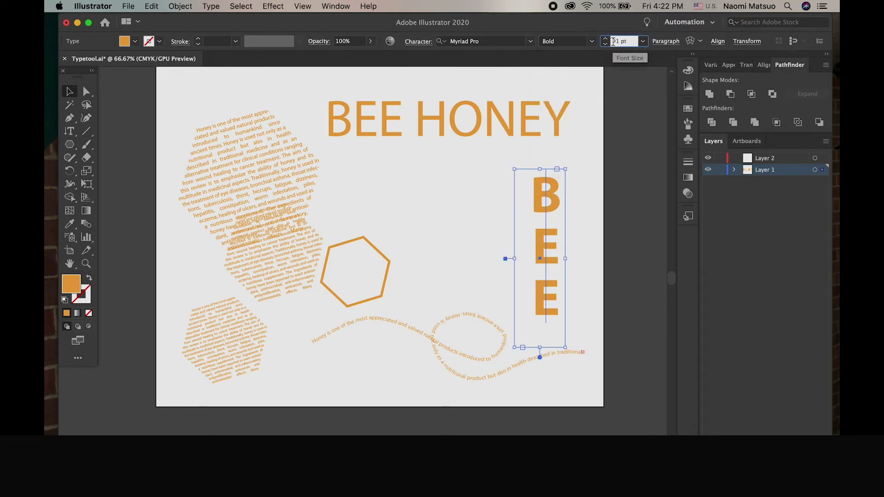
pyautogui.doubleClick(612, 41)
pyautogui.write('120')
pyautogui.press('Return')
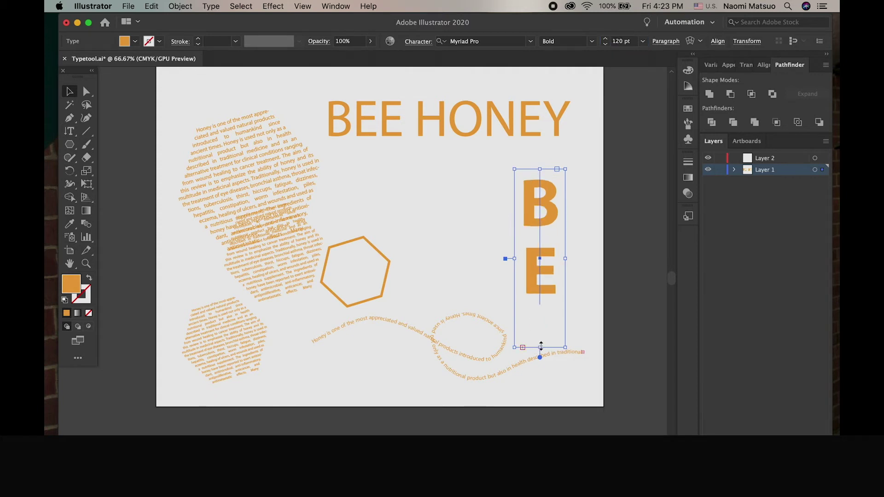
# Enlarge the vertical BEE to 300 pt and move the giant B up over the title.
pyautogui.moveTo(541, 345); pyautogui.dragTo(548, 389)
pyautogui.moveTo(539, 296)
pyautogui.mouseDown()
pyautogui.moveTo(549, 294)
pyautogui.moveTo(437, 295)
pyautogui.mouseUp()
pyautogui.moveTo(520, 186); pyautogui.dragTo(520, 78)
pyautogui.doubleClick(550, 221)
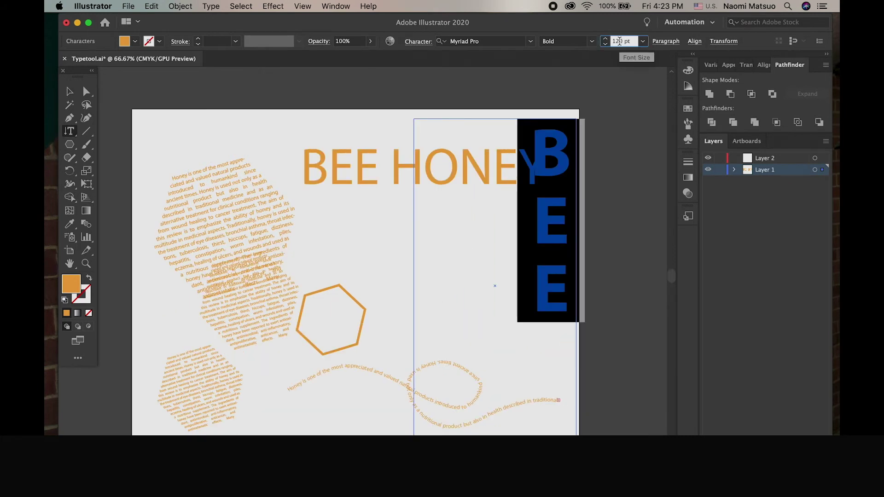
pyautogui.write('3')
pyautogui.press('Return')
pyautogui.press('Return')
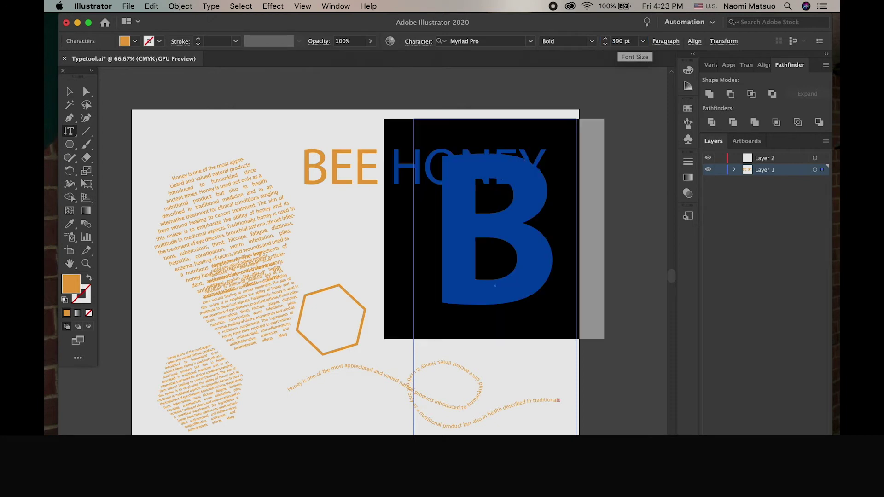
pyautogui.click(619, 41)
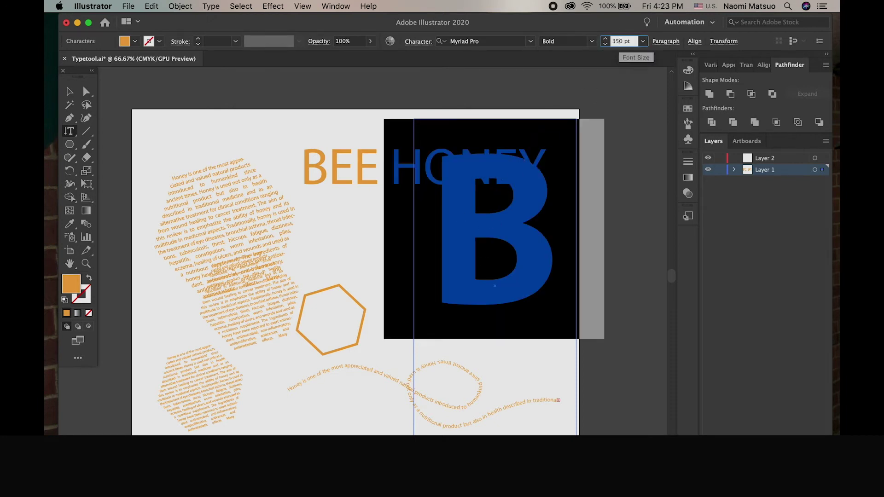
pyautogui.press('Return')
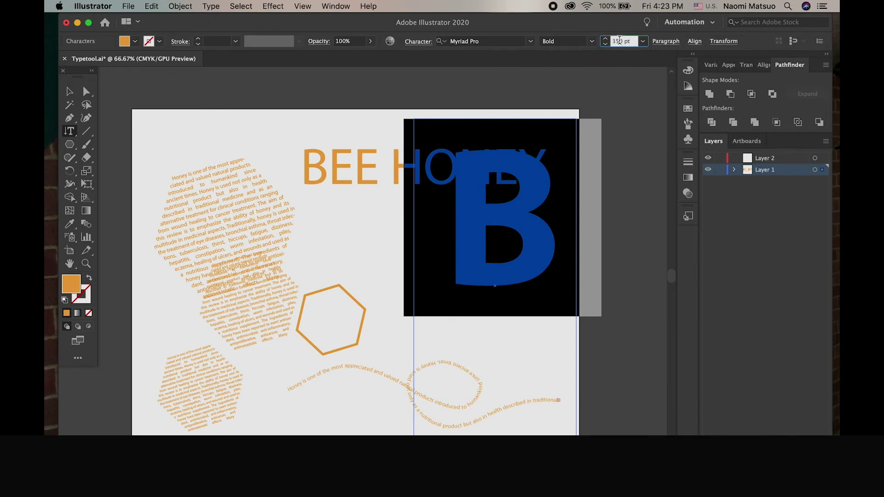
pyautogui.write('300')
pyautogui.press('Return')
pyautogui.click(69, 91)
pyautogui.moveTo(490, 216); pyautogui.dragTo(487, 172)
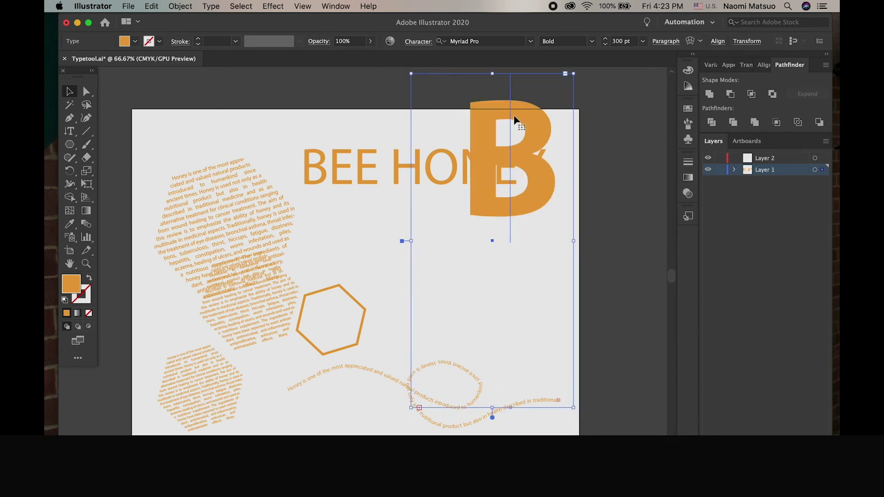
# Set the BEE letters' vertical scale to 75% and nudge them slightly lower and right.
pyautogui.click(418, 42)
pyautogui.click(357, 140)
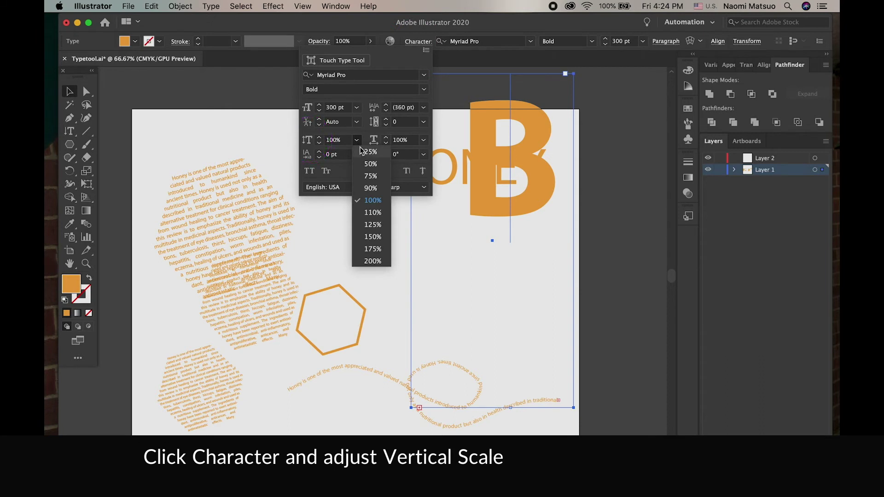
pyautogui.click(370, 177)
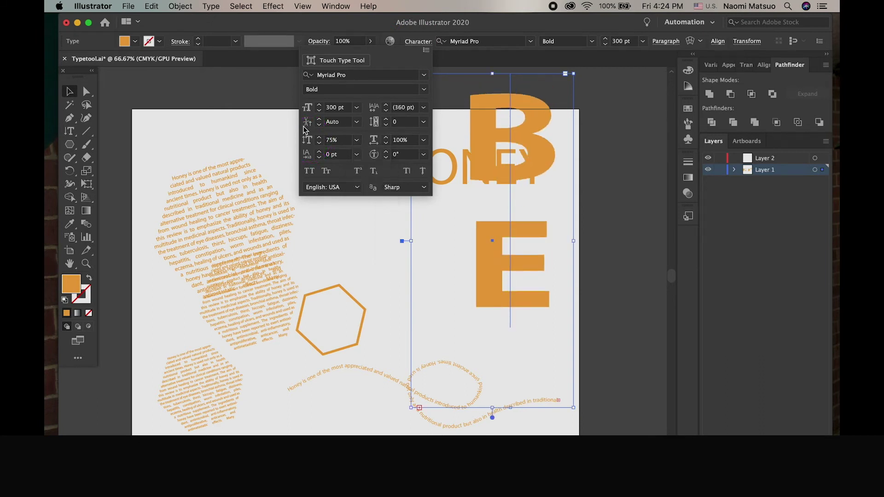
pyautogui.click(270, 77)
pyautogui.moveTo(479, 139); pyautogui.dragTo(487, 219)
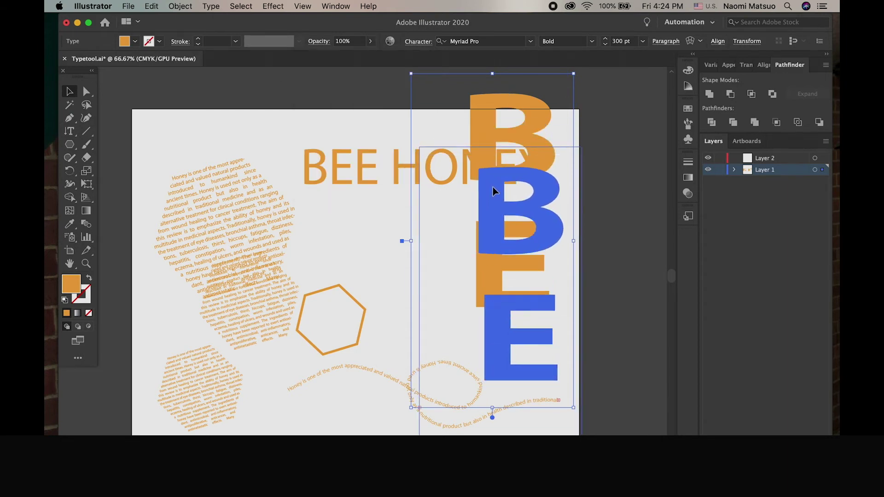
pyautogui.moveTo(487, 223); pyautogui.dragTo(488, 155)
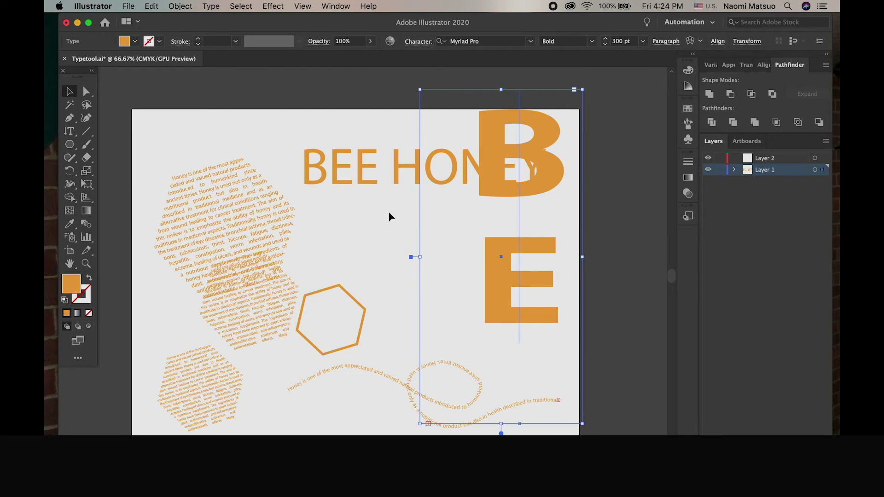
# Swap fill and stroke on the outlined BEE letters, shift them right, and deselect.
pyautogui.click(89, 278)
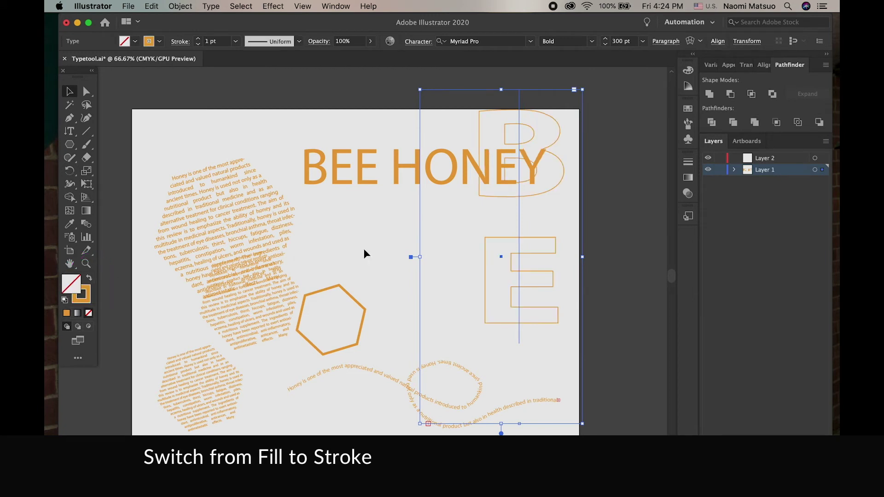
pyautogui.scroll(-2, 341, 93)
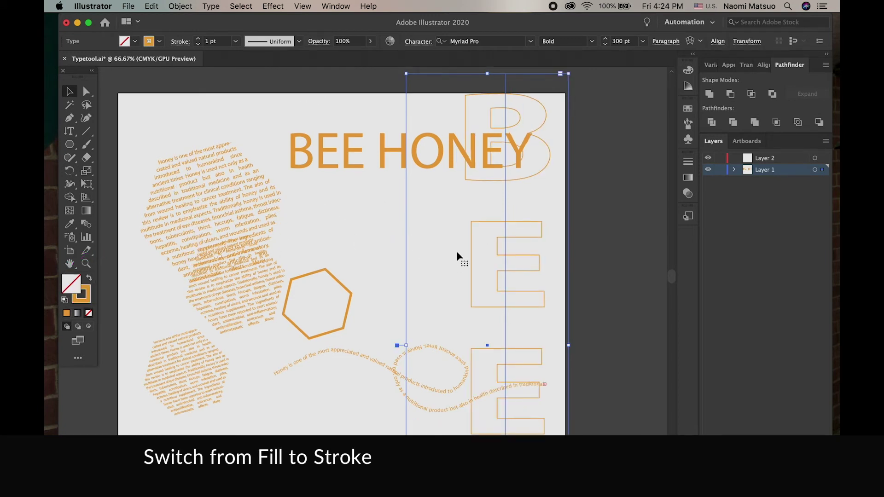
pyautogui.moveTo(473, 246)
pyautogui.mouseDown()
pyautogui.moveTo(474, 227)
pyautogui.moveTo(535, 235)
pyautogui.mouseUp()
pyautogui.click(392, 419)
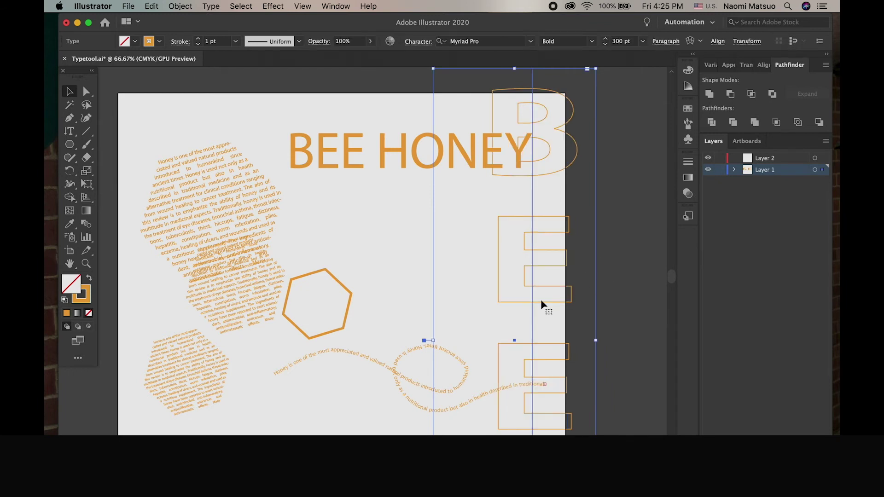
pyautogui.click(358, 84)
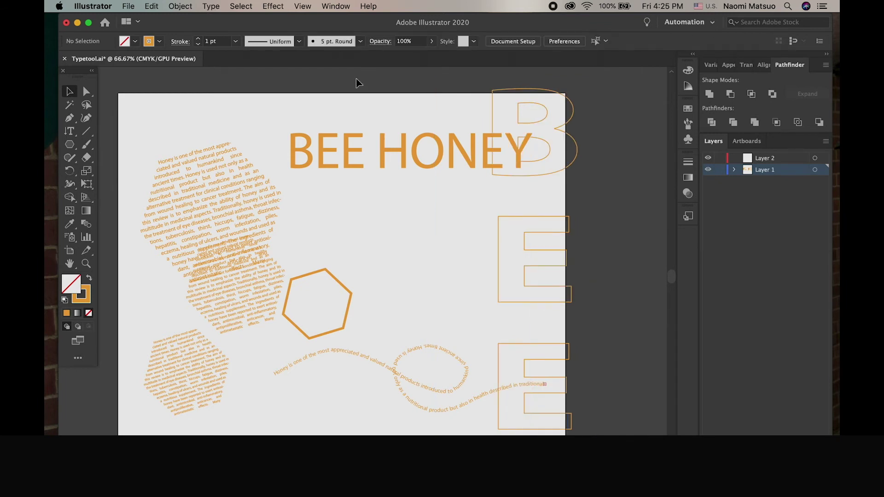
# Place the first Pen anchor of a new shape just below the BEE HONEY title.
pyautogui.click(69, 131)
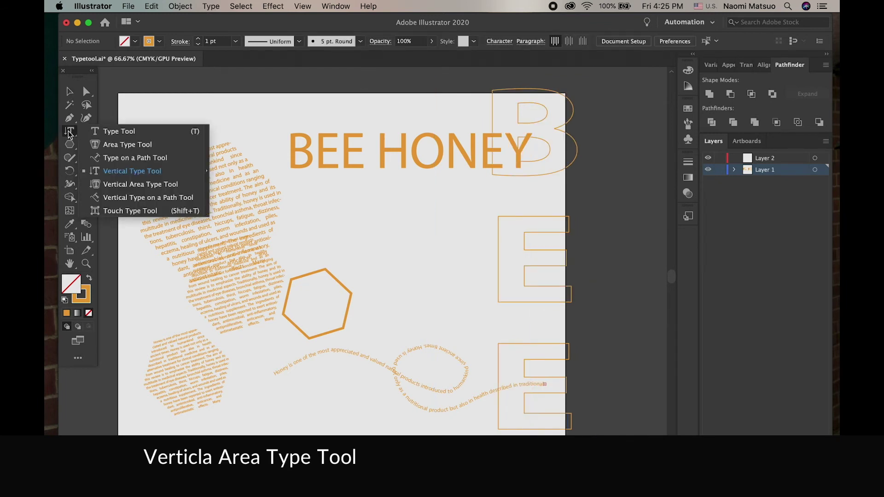
pyautogui.click(111, 185)
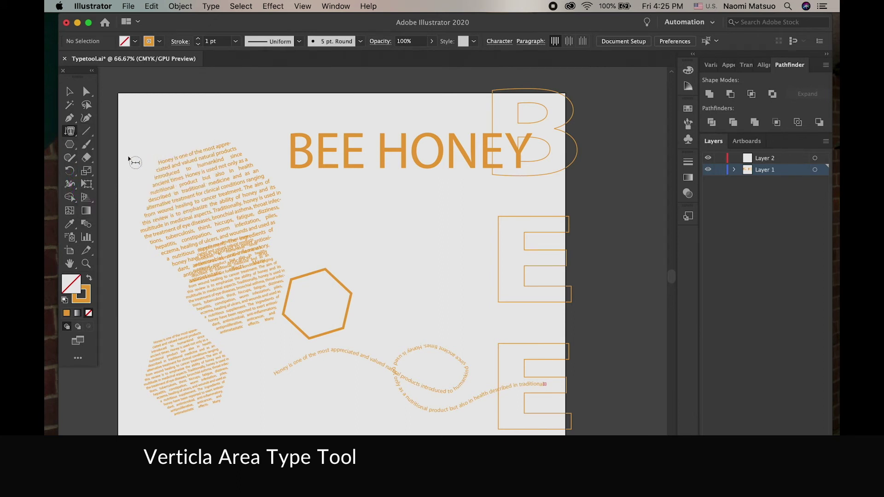
pyautogui.click(68, 119)
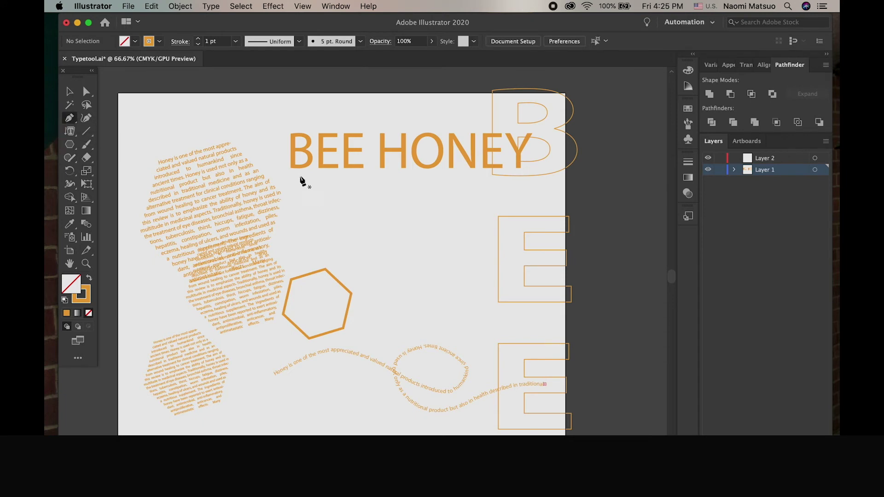
pyautogui.click(332, 178)
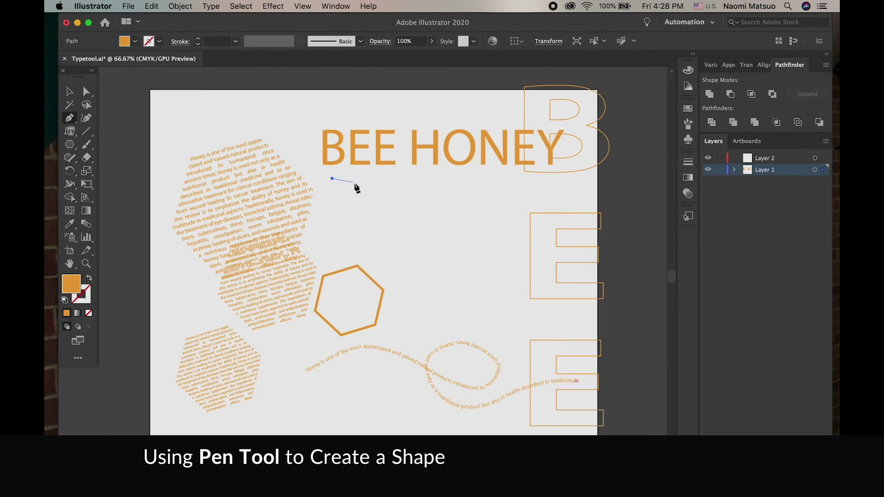
# Draw the drip outline across the top and down through hanging spikes on the right.
pyautogui.click(364, 175)
pyautogui.click(391, 186)
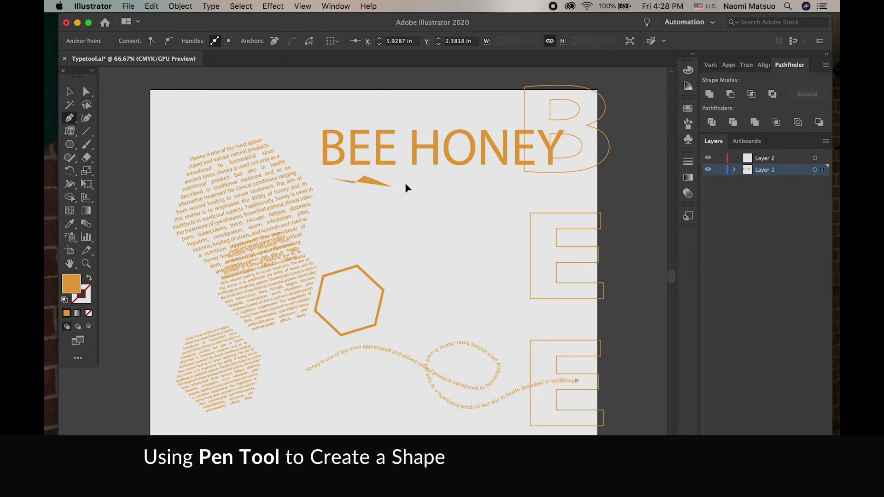
pyautogui.click(416, 174)
pyautogui.click(442, 193)
pyautogui.moveTo(437, 223); pyautogui.dragTo(438, 246)
pyautogui.click(437, 255)
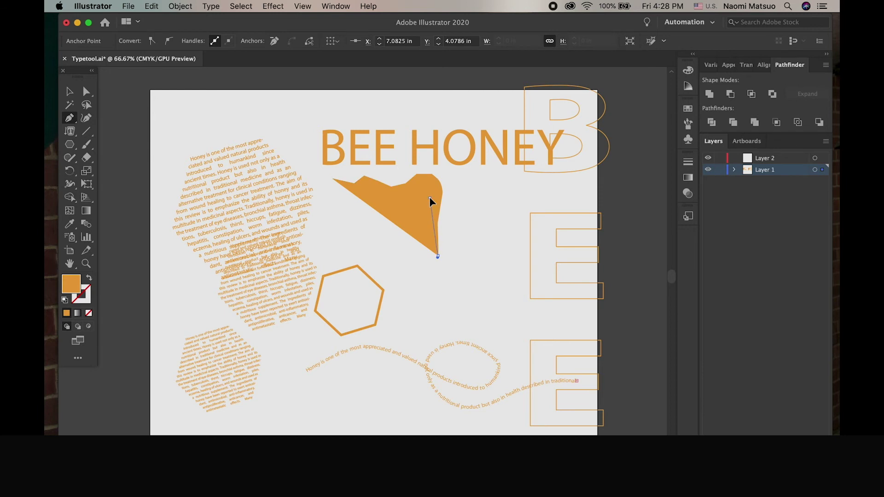
pyautogui.moveTo(420, 196); pyautogui.dragTo(421, 213)
pyautogui.click(420, 223)
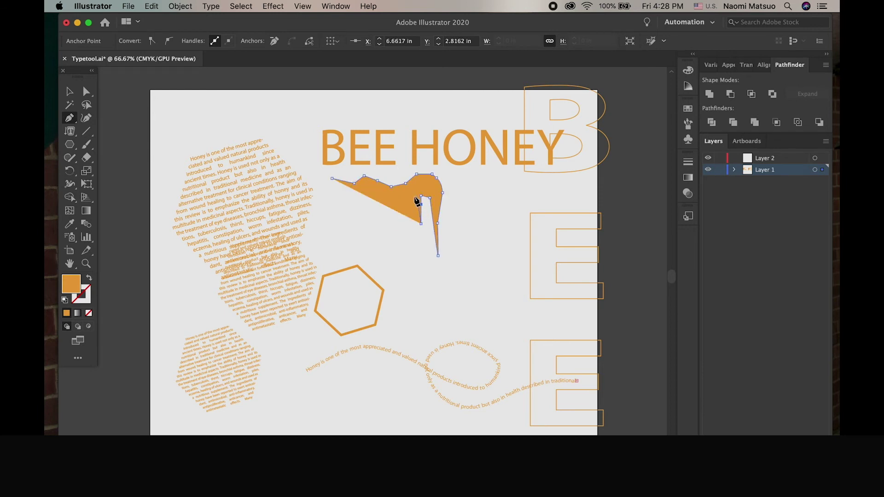
pyautogui.click(405, 191)
pyautogui.click(396, 203)
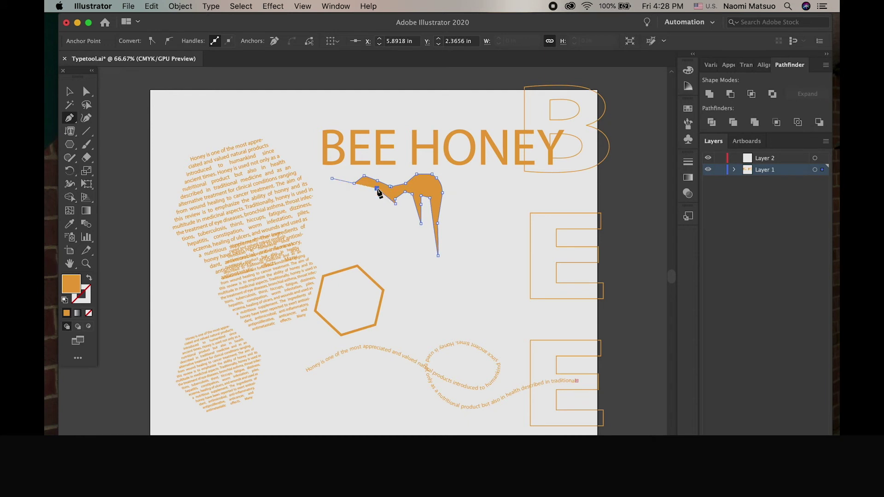
# Add a spike near the left end, close the drip shape, and remove its fill.
pyautogui.keyDown('super'); pyautogui.click(364, 207); pyautogui.keyUp('super')
pyautogui.click(355, 184)
pyautogui.click(358, 239)
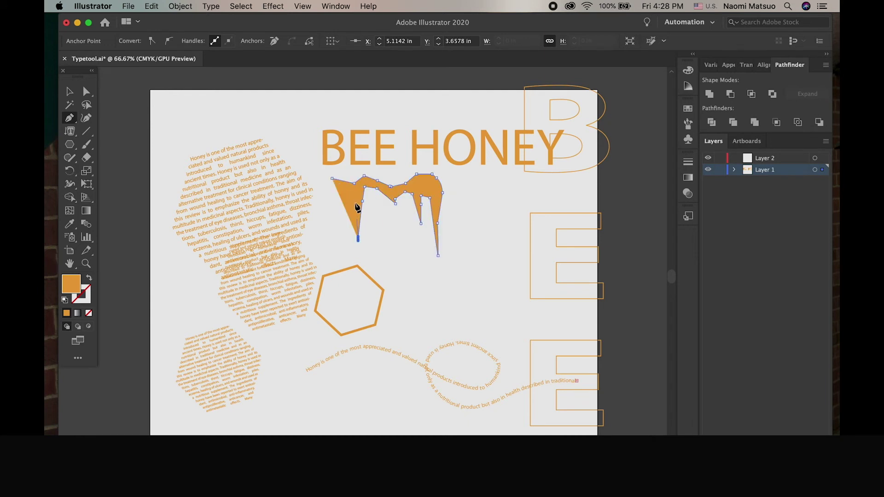
pyautogui.click(355, 189)
pyautogui.click(342, 185)
pyautogui.click(332, 179)
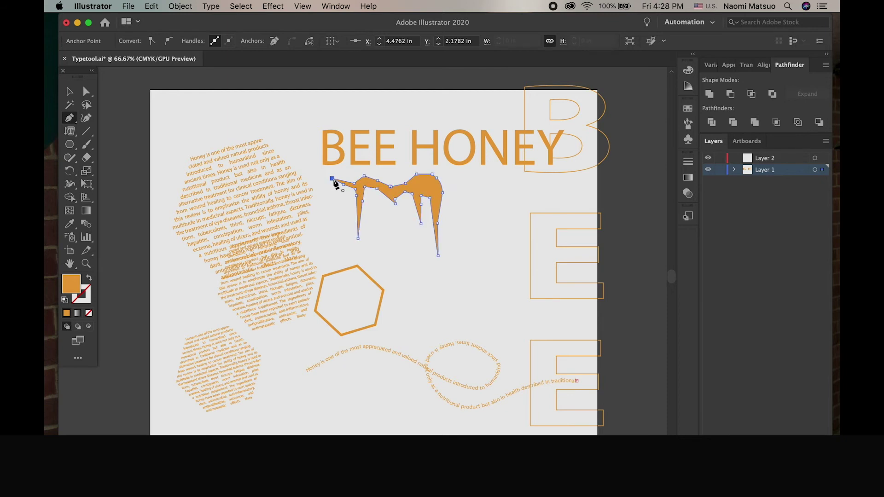
pyautogui.click(92, 279)
pyautogui.click(69, 131)
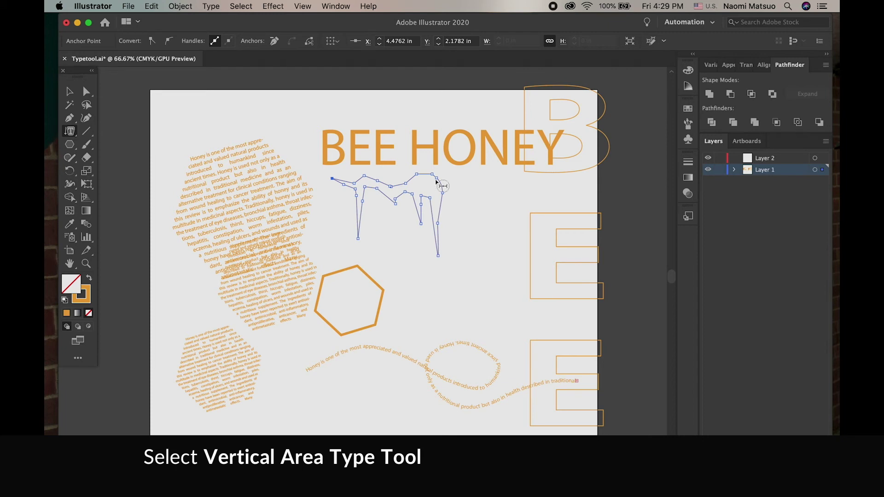
# Fill the drip shape with orange Myriad Pro Regular 6 pt vertical text and select it.
pyautogui.click(347, 185)
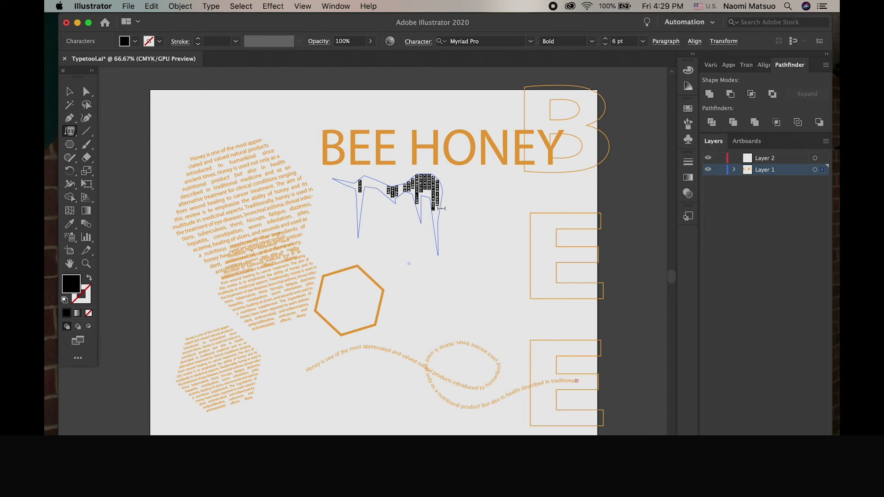
pyautogui.press('Escape')
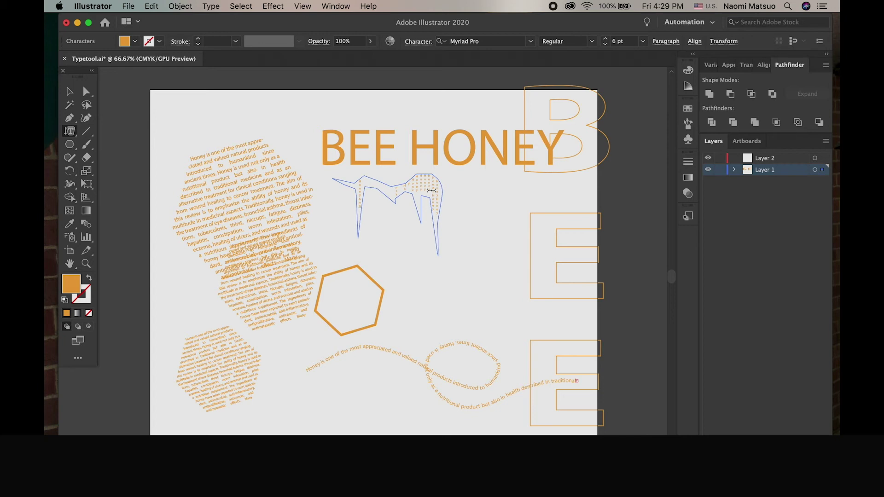
pyautogui.press('super')
pyautogui.press('v')
pyautogui.click(393, 218)
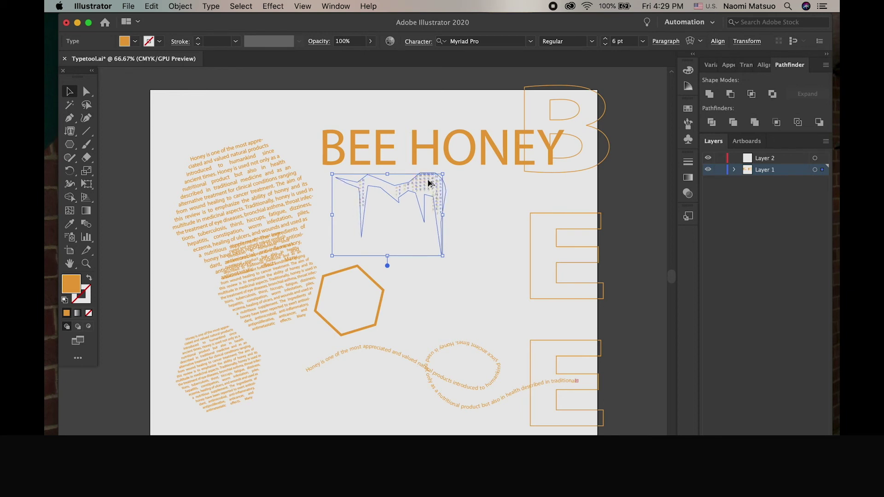
# Move and duplicate the drip text object across the area under BEE HONEY.
pyautogui.moveTo(424, 186); pyautogui.dragTo(436, 191)
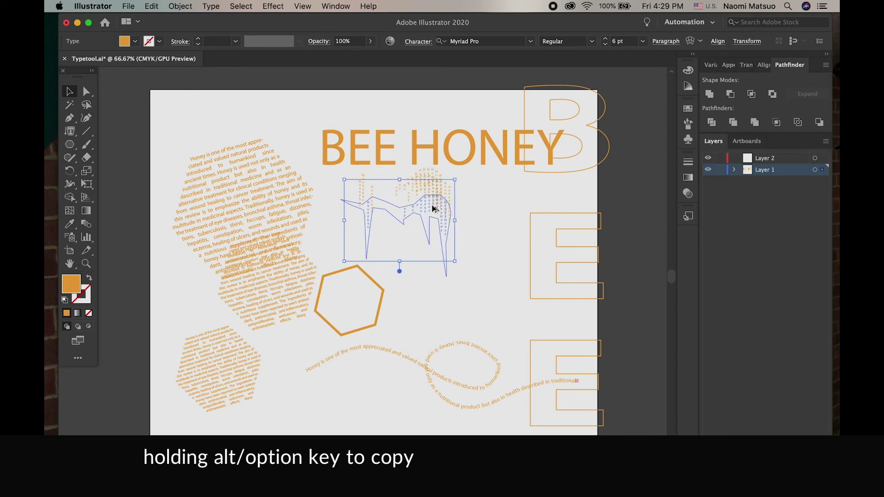
pyautogui.moveTo(436, 191)
pyautogui.mouseDown()
pyautogui.moveTo(420, 186)
pyautogui.moveTo(487, 180)
pyautogui.moveTo(492, 186)
pyautogui.moveTo(474, 183)
pyautogui.moveTo(488, 213)
pyautogui.moveTo(386, 185)
pyautogui.mouseUp()
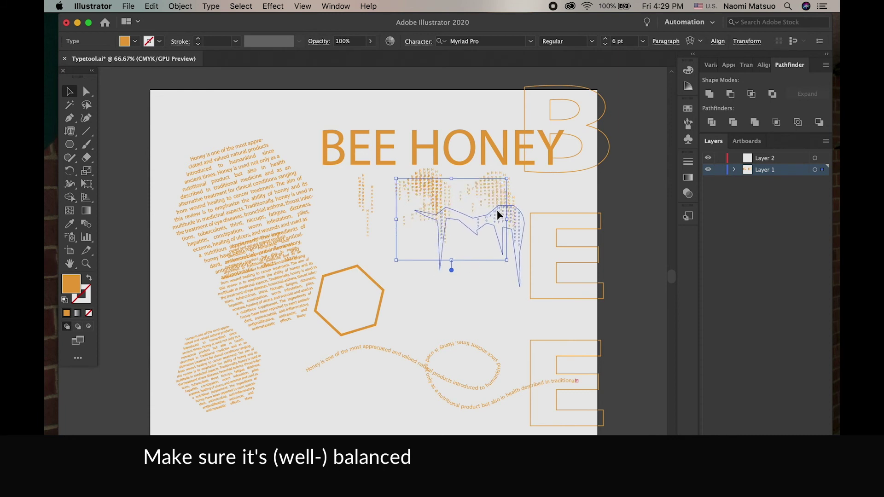
pyautogui.moveTo(386, 185); pyautogui.dragTo(393, 180)
pyautogui.hotkey('ctrl', 'z')
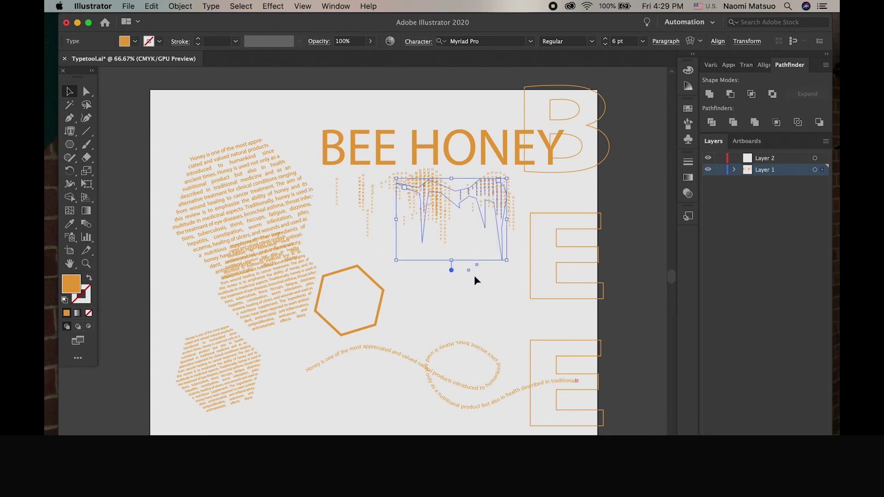
pyautogui.hotkey('ctrl', 'z')
pyautogui.hotkey('ctrl', 'z')
pyautogui.hotkey('ctrl', 'z')
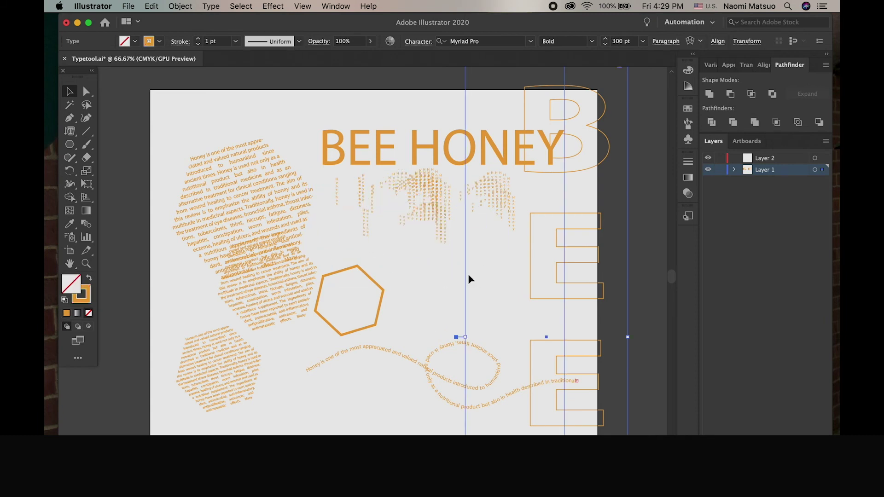
pyautogui.click(417, 277)
pyautogui.click(416, 216)
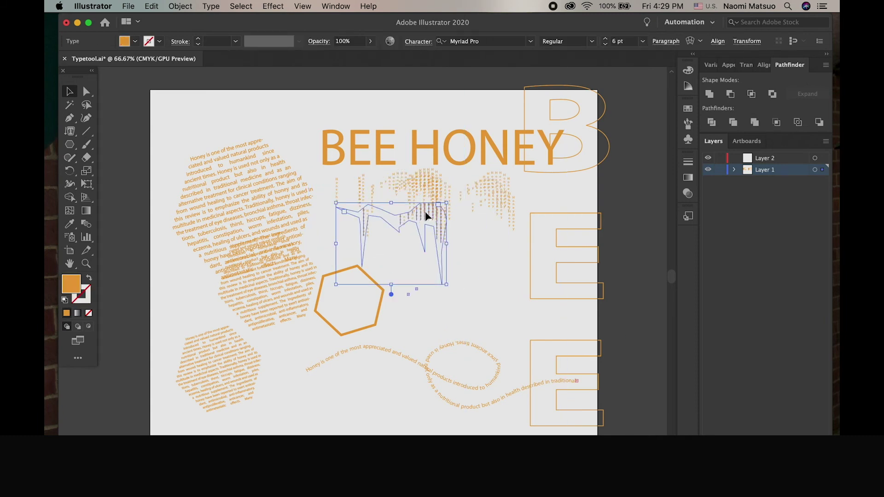
# Delete left-end anchors and pull two drip points further down to lengthen the drips.
pyautogui.press('p')
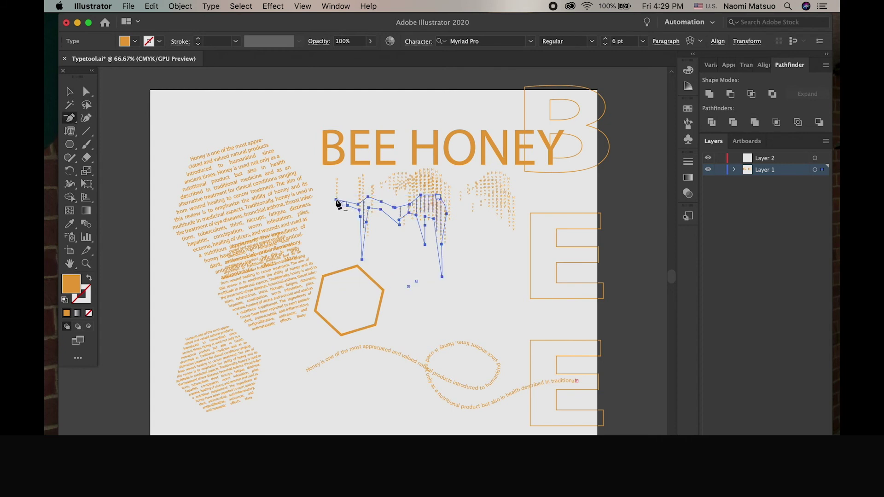
pyautogui.click(336, 200)
pyautogui.click(362, 260)
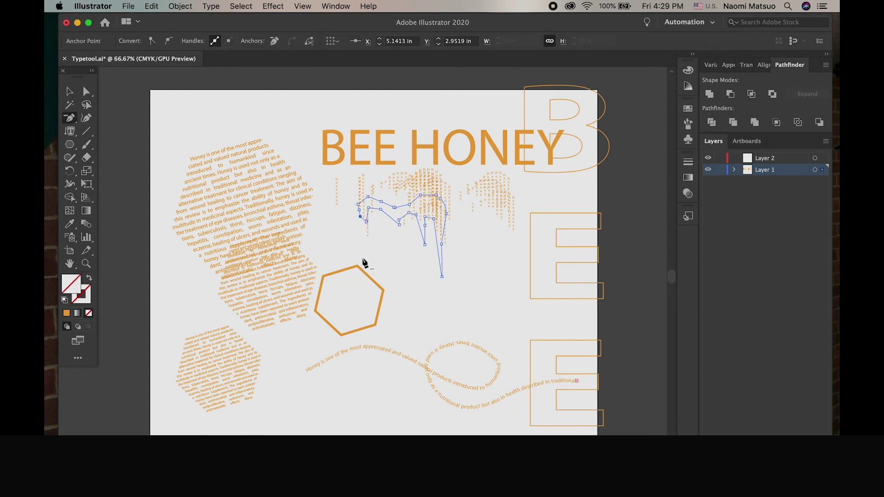
pyautogui.click(358, 205)
pyautogui.click(69, 91)
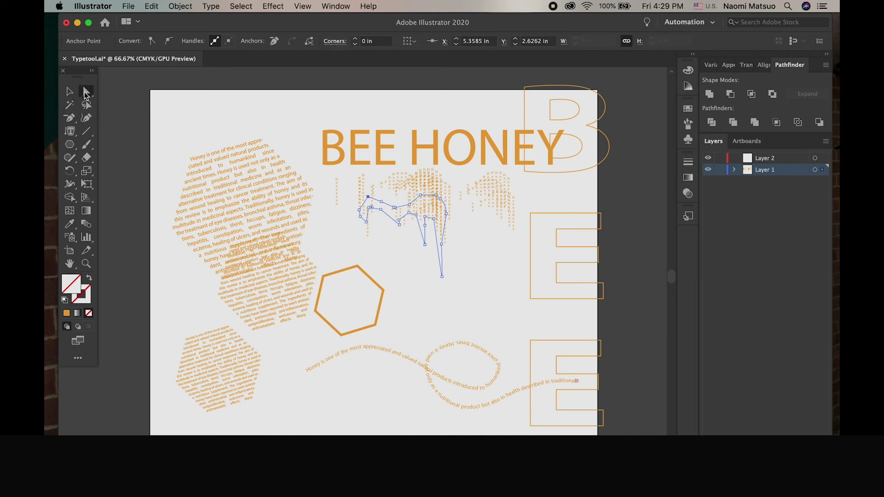
pyautogui.moveTo(425, 216); pyautogui.dragTo(429, 272)
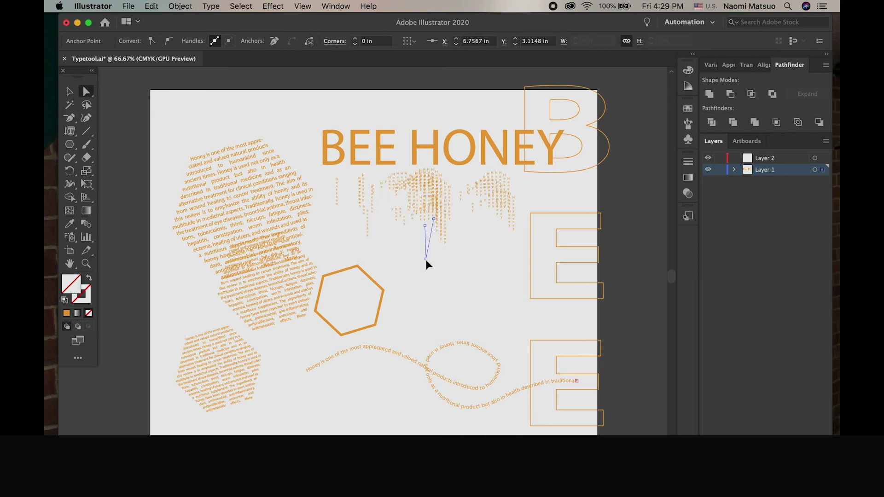
pyautogui.moveTo(434, 219); pyautogui.dragTo(435, 291)
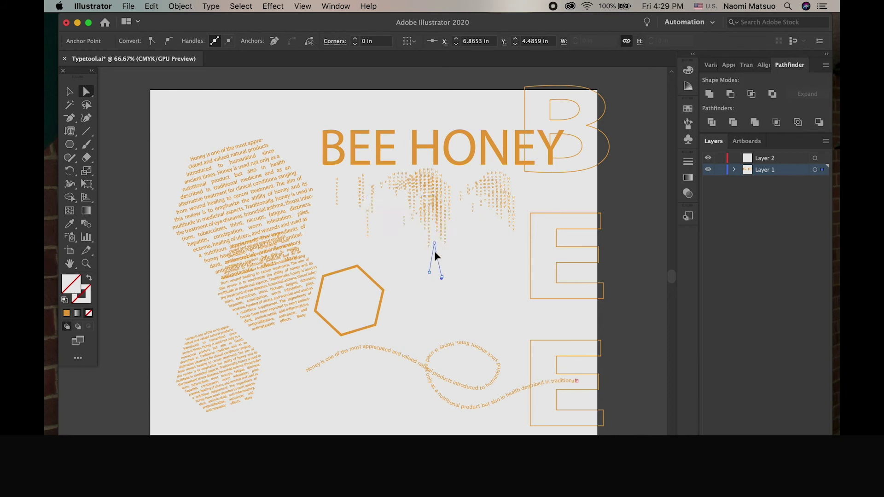
pyautogui.click(393, 273)
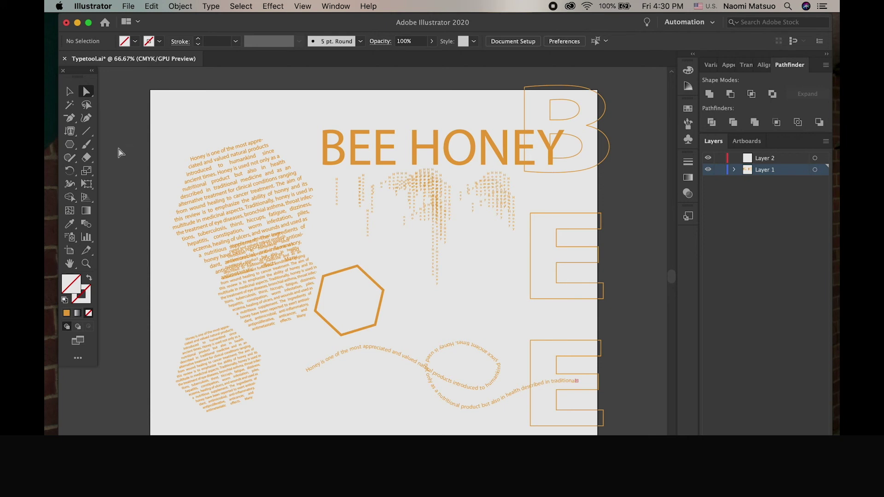
pyautogui.moveTo(69, 131); pyautogui.dragTo(105, 197)
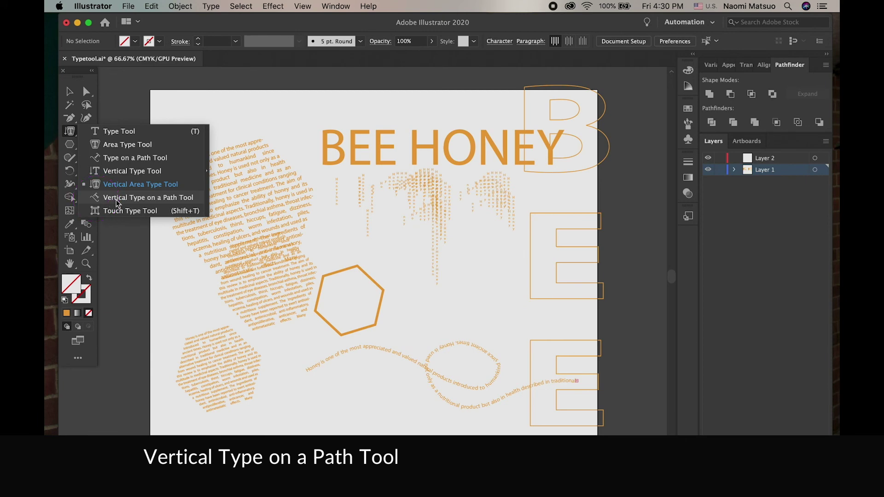
# Draw a three-point L-shaped path to the right, below the drips.
pyautogui.moveTo(116, 202); pyautogui.dragTo(116, 199)
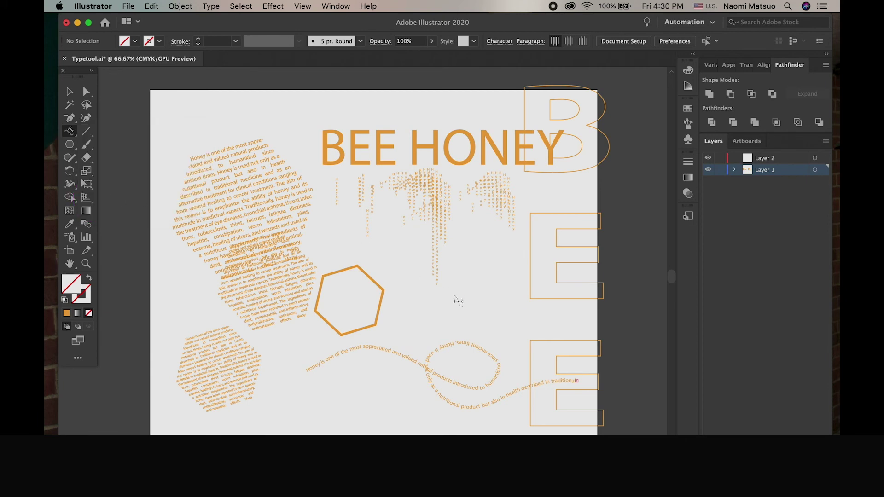
pyautogui.moveTo(70, 117); pyautogui.dragTo(95, 124)
pyautogui.click(490, 261)
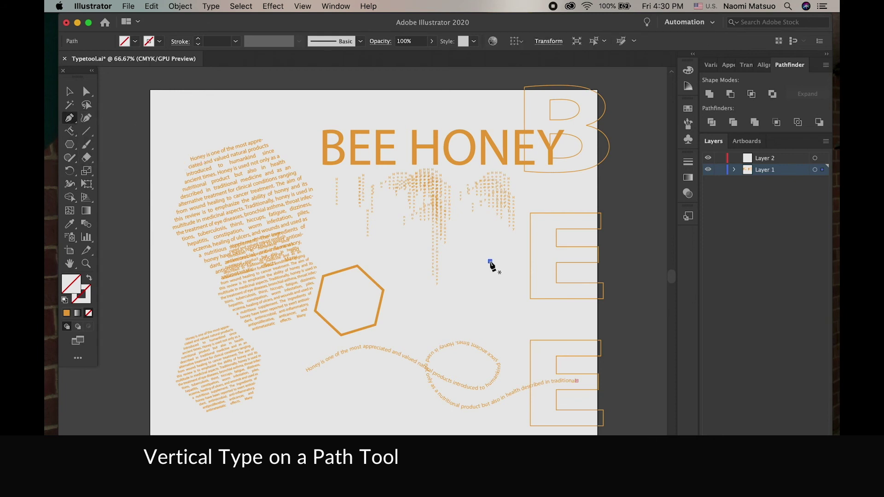
pyautogui.click(489, 329)
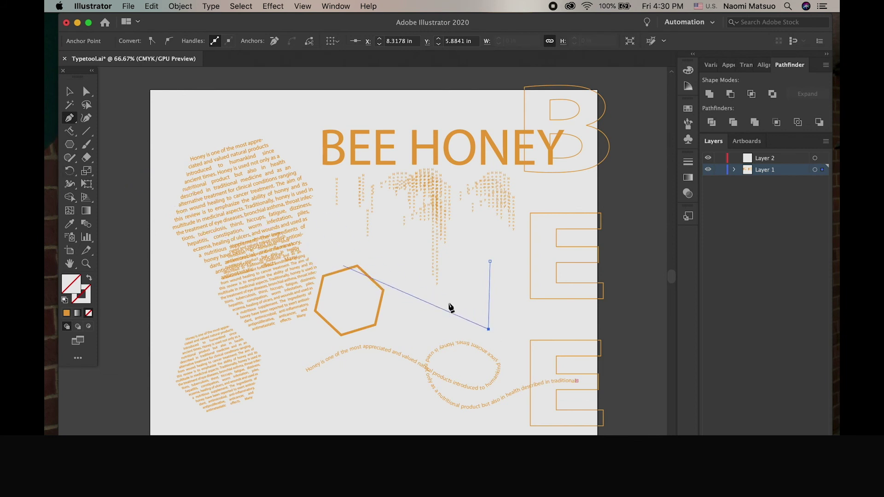
pyautogui.click(534, 326)
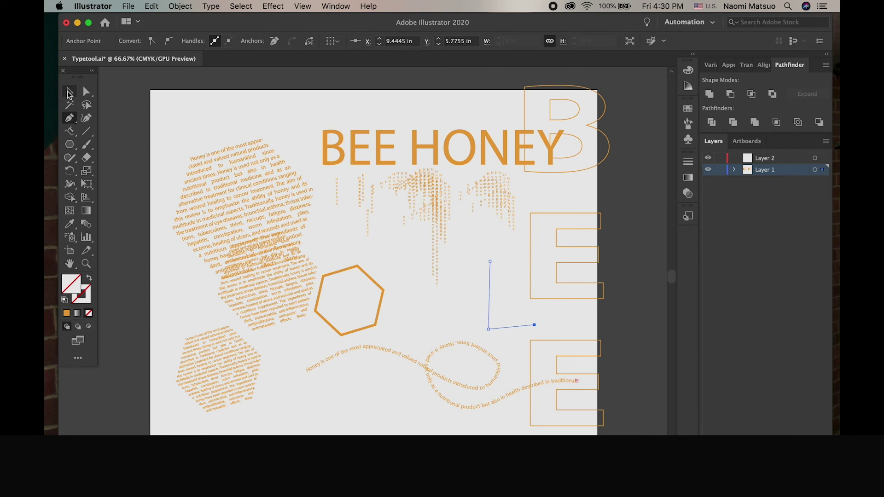
# Run 6 pt Myriad Pro Bold vertical text along the L-shaped path.
pyautogui.click(68, 93)
pyautogui.click(70, 132)
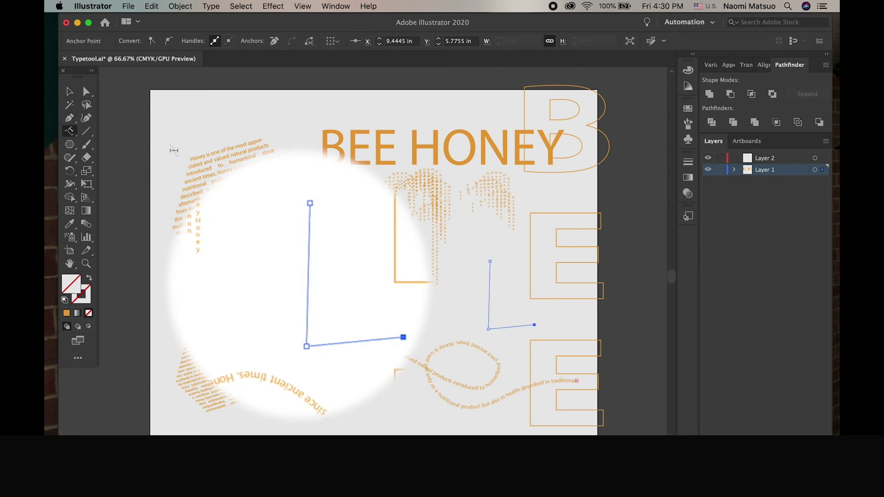
pyautogui.click(308, 206)
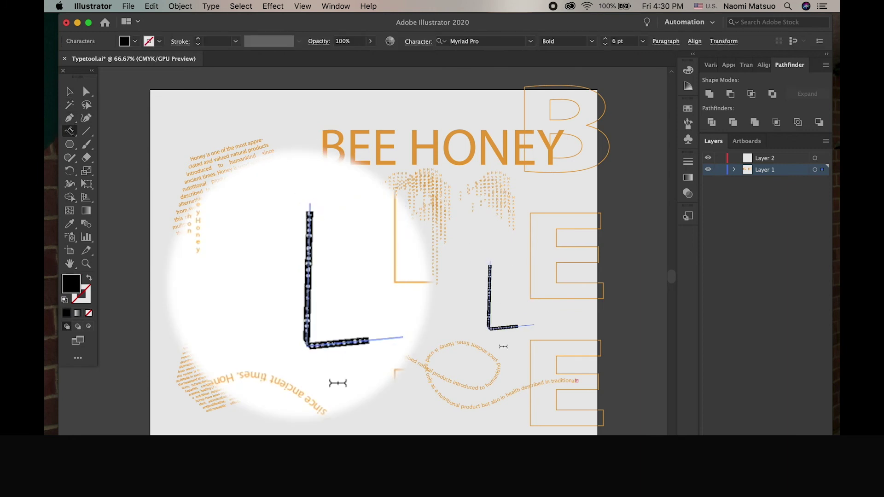
pyautogui.click(69, 91)
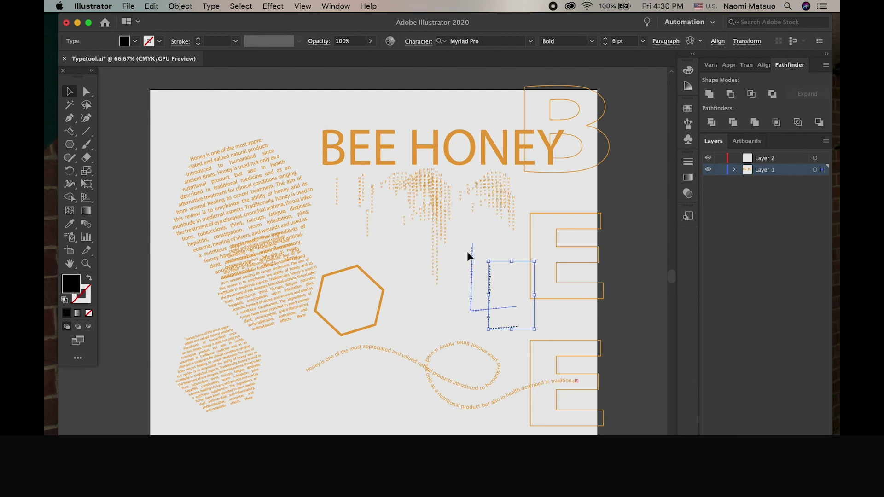
# Fill the L-shaped text path with orange and move it into the honey drips.
pyautogui.moveTo(491, 282); pyautogui.dragTo(460, 236)
pyautogui.click(135, 41)
pyautogui.click(92, 89)
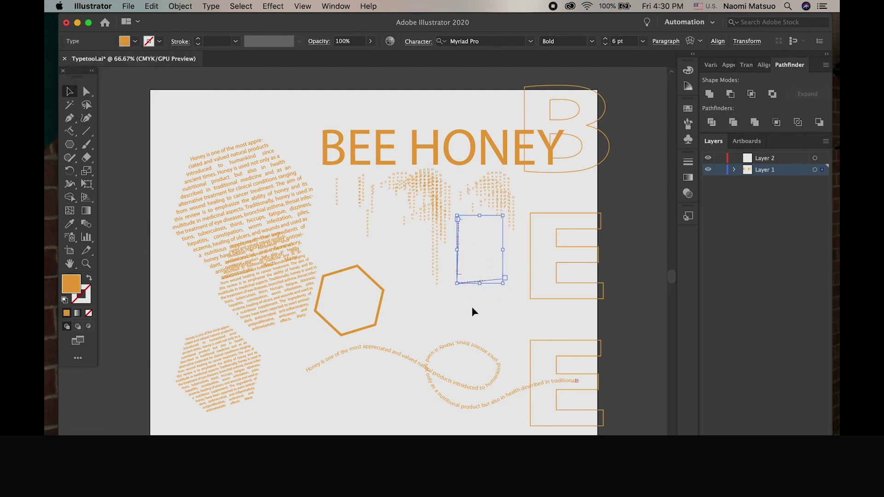
pyautogui.press('super+equal')
pyautogui.press('super+equal')
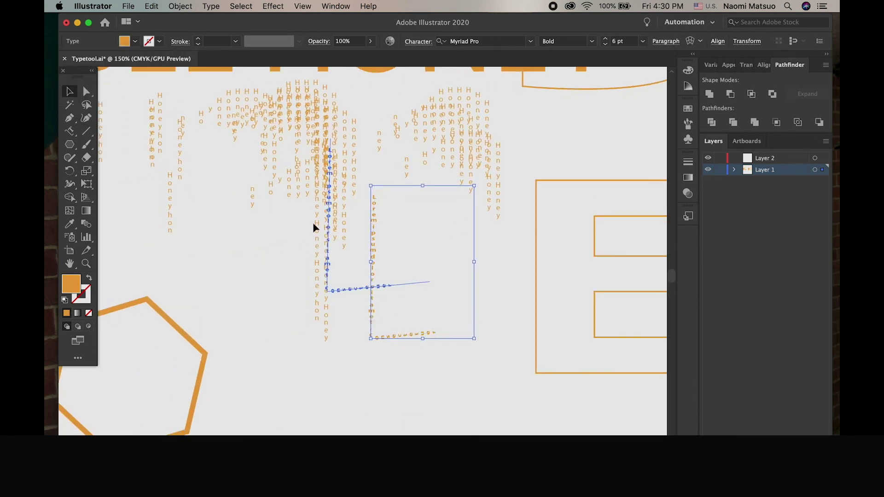
pyautogui.moveTo(373, 287); pyautogui.dragTo(324, 194)
# Drag the text path's end anchor down so it hangs as a vertical drip.
pyautogui.press('a')
pyautogui.click(418, 239)
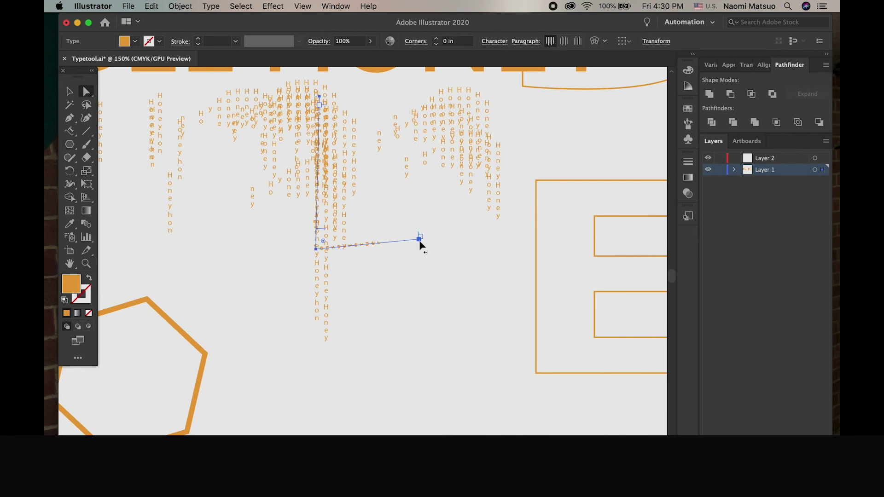
pyautogui.moveTo(420, 239); pyautogui.dragTo(336, 347)
pyautogui.click(282, 319)
pyautogui.hotkey('ctrl', '-')
pyautogui.hotkey('ctrl', '-')
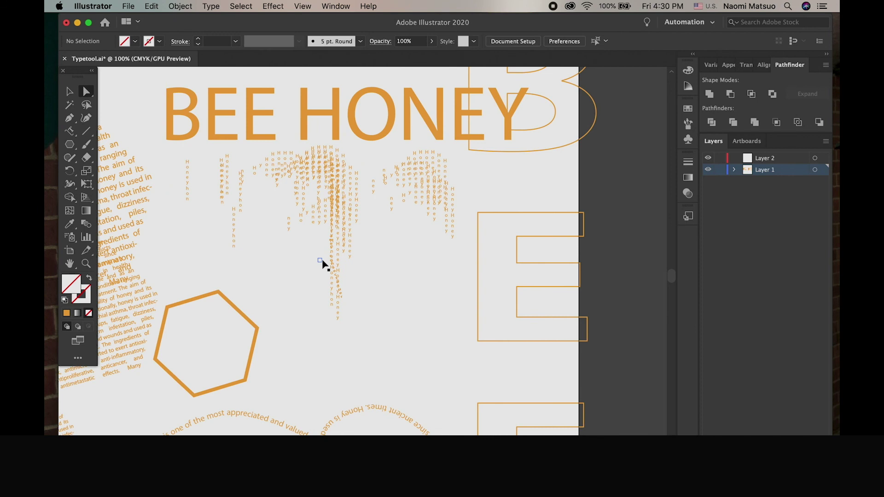
# Shift the drip path's middle slightly left to refine its shape.
pyautogui.click(345, 266)
pyautogui.moveTo(344, 266); pyautogui.dragTo(352, 271)
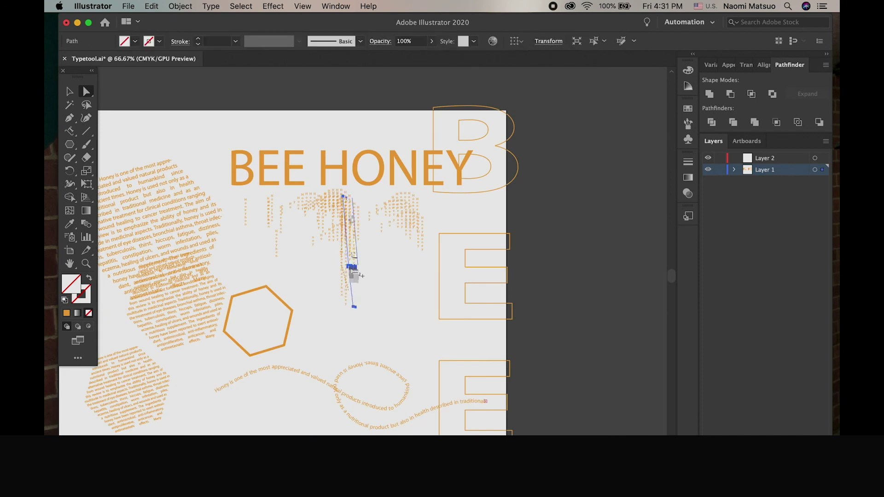
pyautogui.hotkey('ctrl', 'z')
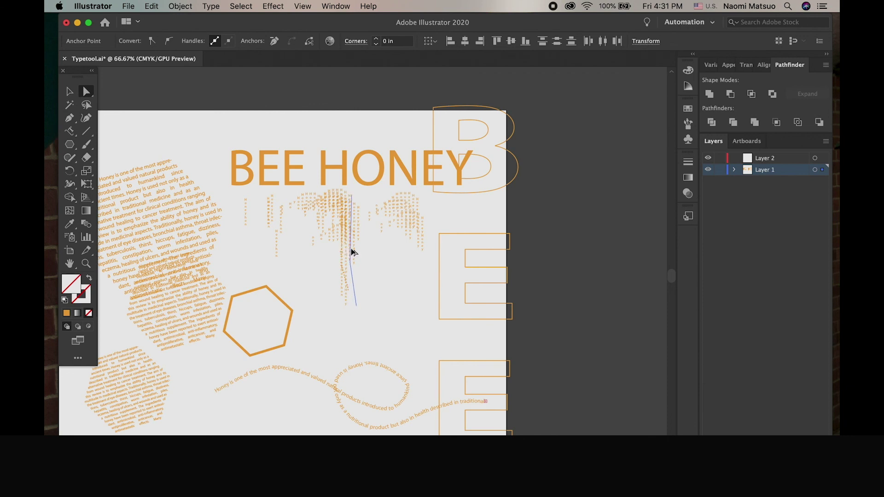
pyautogui.moveTo(343, 252); pyautogui.dragTo(338, 253)
pyautogui.click(317, 322)
pyautogui.hscroll(-1, 299, 367)
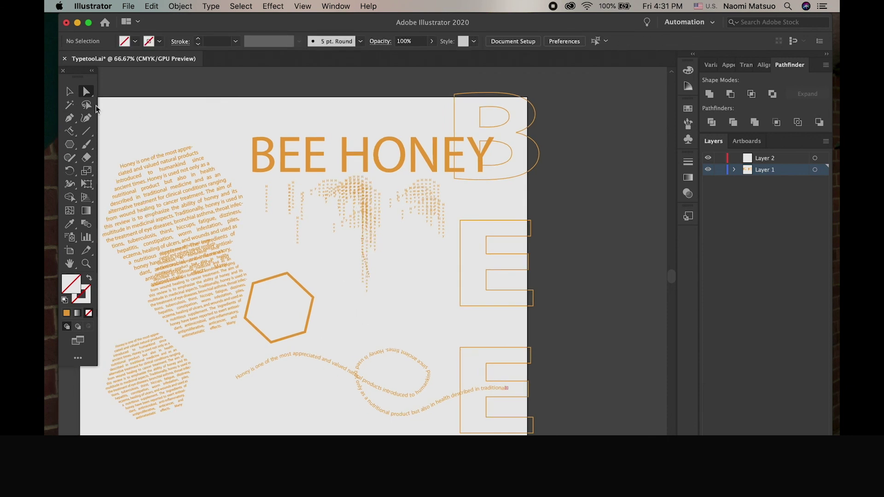
pyautogui.moveTo(69, 131); pyautogui.dragTo(120, 213)
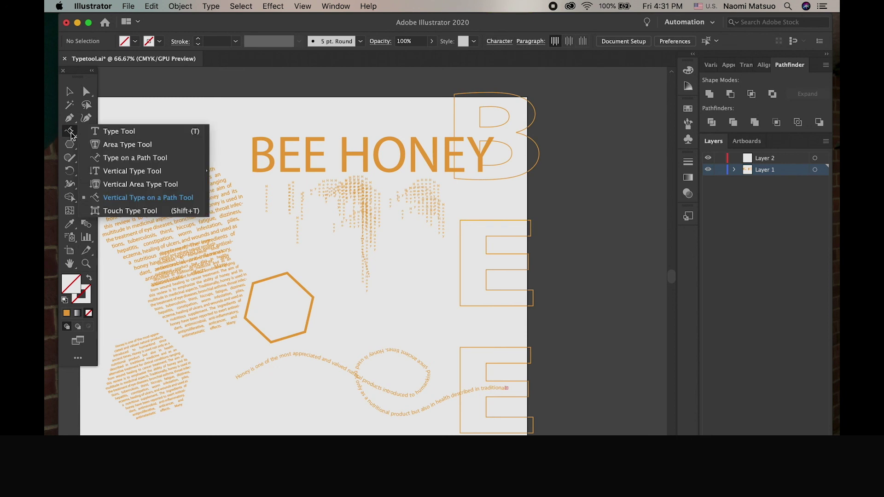
# Enlarge the first B of BEE HONEY with the Touch Type tool, making it slightly shorter.
pyautogui.click(119, 212)
pyautogui.click(277, 164)
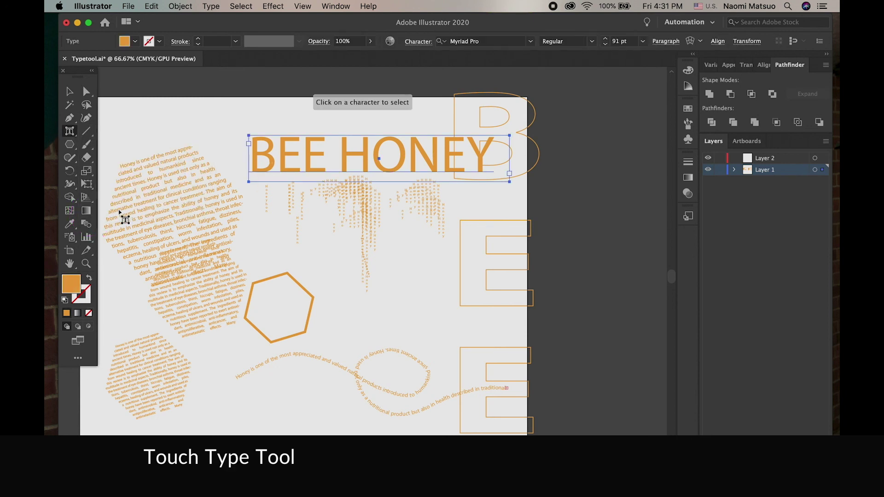
pyautogui.click(261, 156)
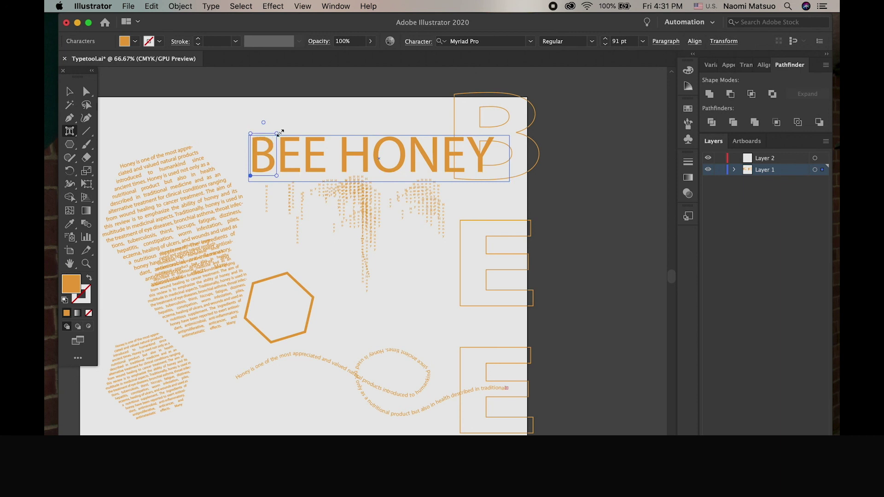
pyautogui.moveTo(278, 132); pyautogui.dragTo(310, 112)
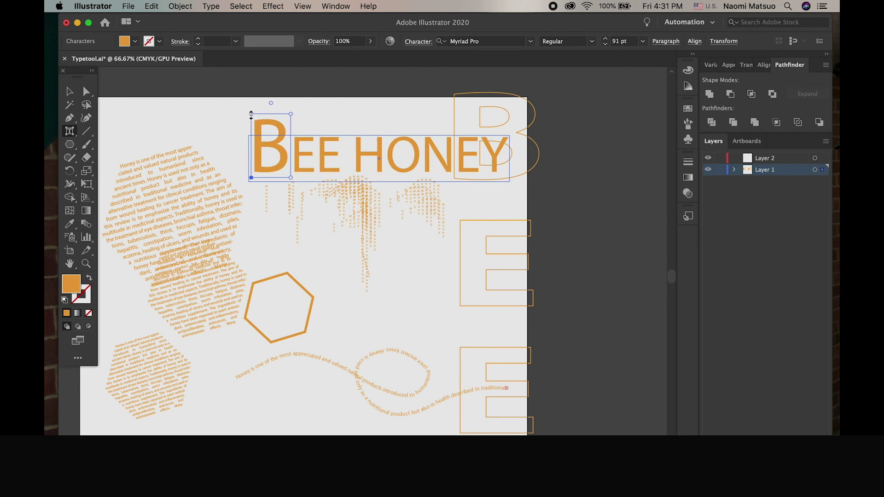
pyautogui.press('super+1')
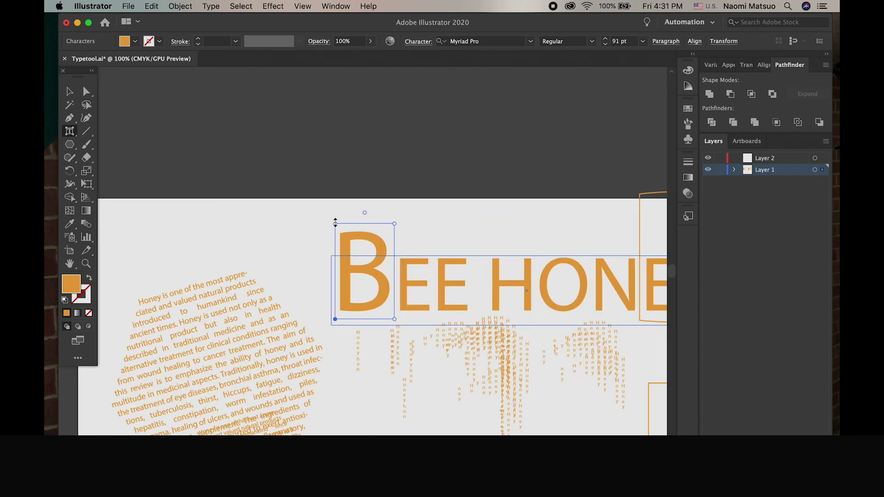
pyautogui.moveTo(335, 225); pyautogui.dragTo(326, 228)
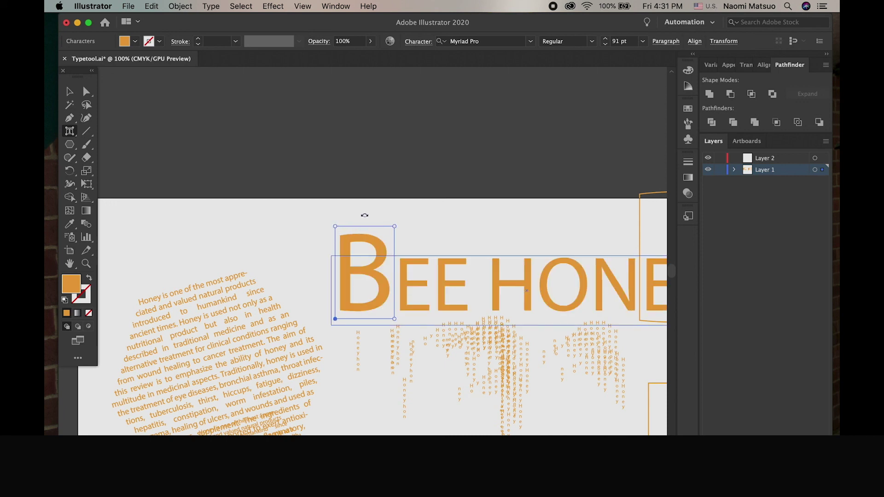
pyautogui.moveTo(365, 215); pyautogui.dragTo(340, 215)
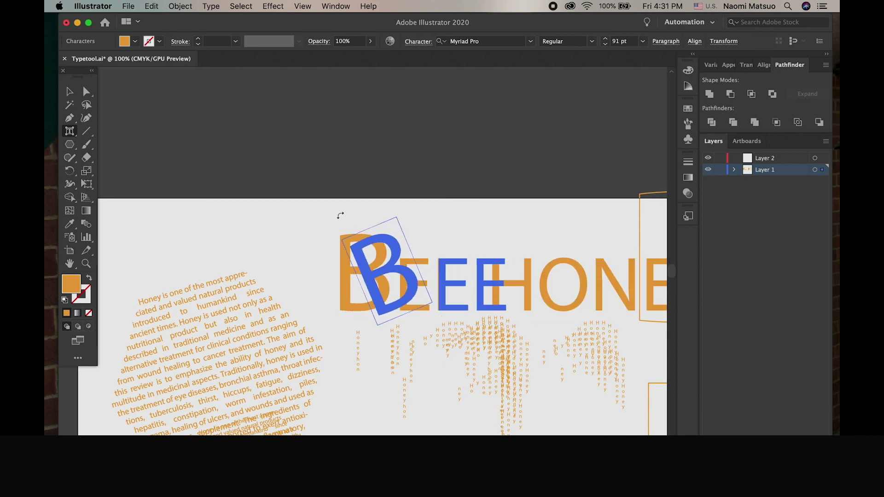
pyautogui.hotkey('ctrl', 'z')
# Move the BEE HONEY title left and widen its text box so it shows fully.
pyautogui.press('v')
pyautogui.moveTo(332, 280); pyautogui.dragTo(278, 284)
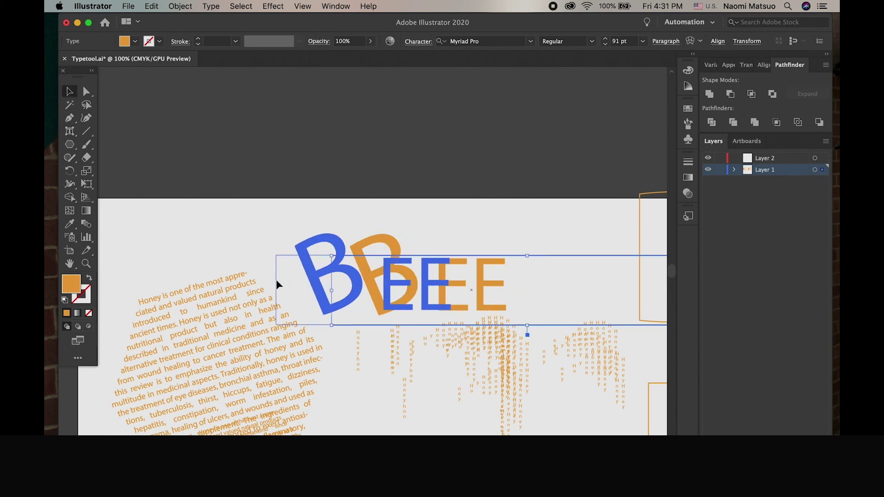
pyautogui.click(303, 175)
pyautogui.hotkey('ctrl', '-')
pyautogui.hotkey('ctrl', '-')
pyautogui.click(397, 281)
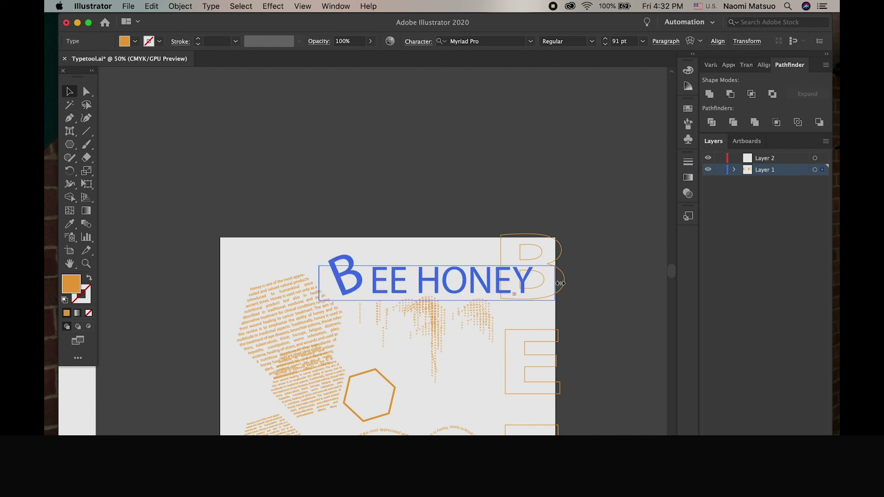
pyautogui.moveTo(516, 282); pyautogui.dragTo(573, 283)
# Nudge the BEE HONEY title slightly to the right.
pyautogui.click(391, 203)
pyautogui.click(389, 282)
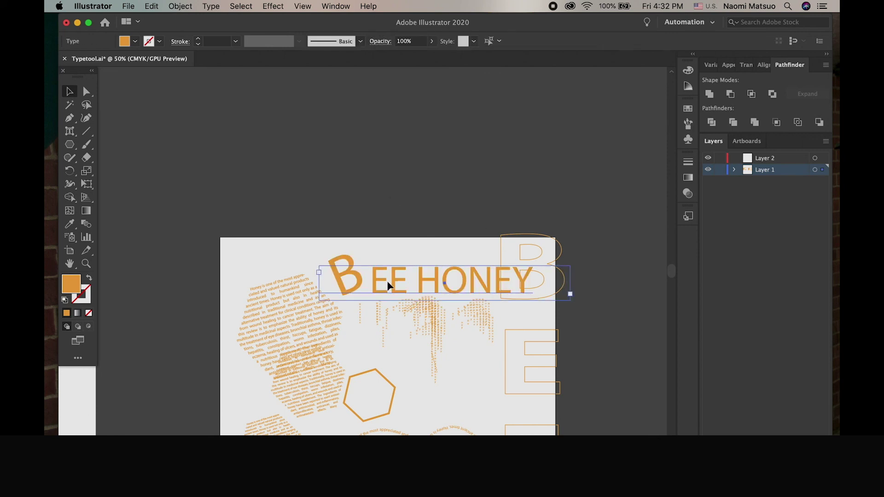
pyautogui.moveTo(399, 284); pyautogui.dragTo(407, 283)
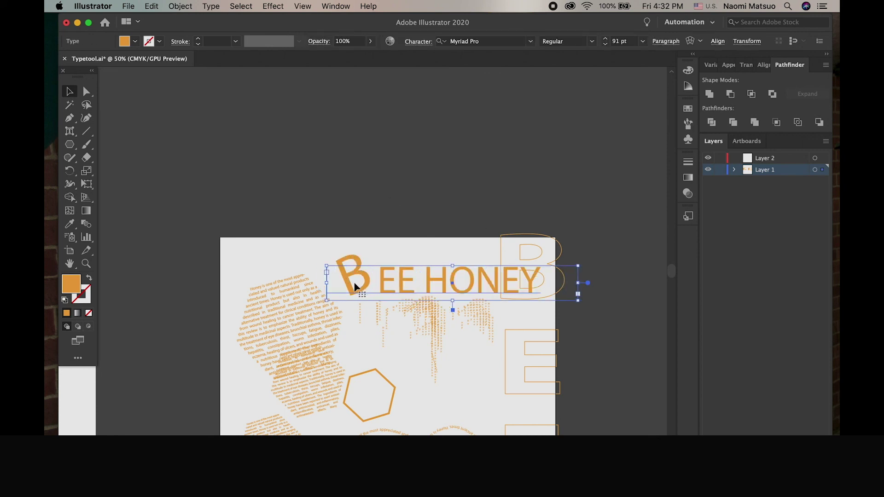
# Shorten the big B vertically and readjust its size with the Touch Type tool.
pyautogui.click(72, 133)
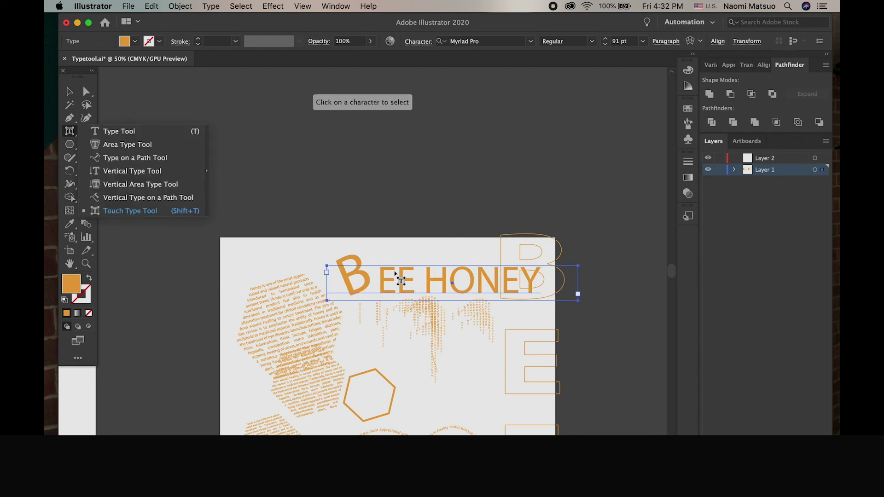
pyautogui.click(358, 276)
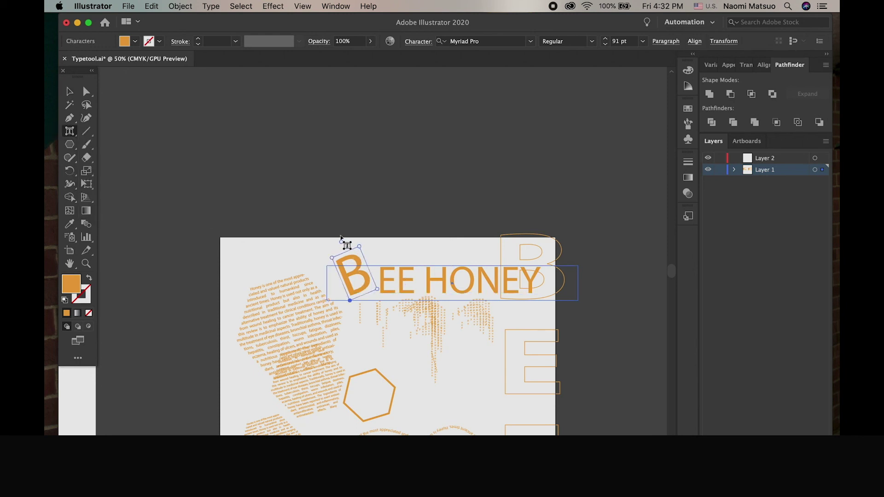
pyautogui.moveTo(359, 247); pyautogui.dragTo(364, 253)
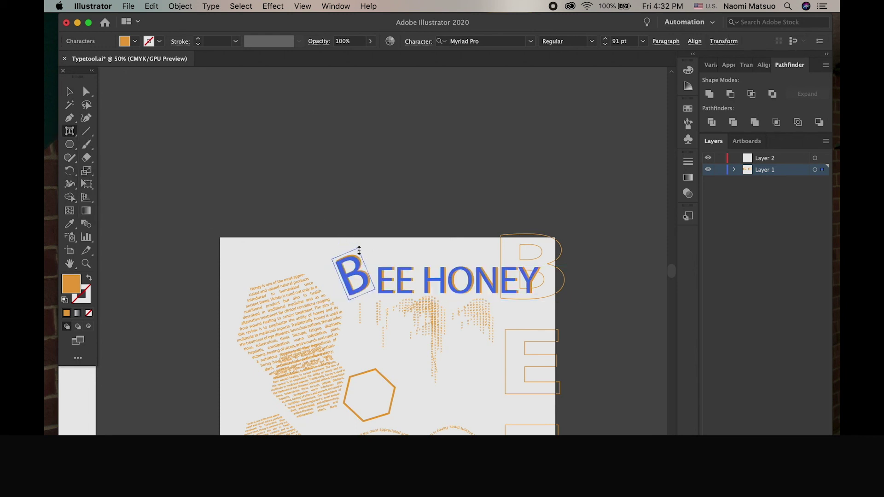
pyautogui.moveTo(364, 253); pyautogui.dragTo(341, 247)
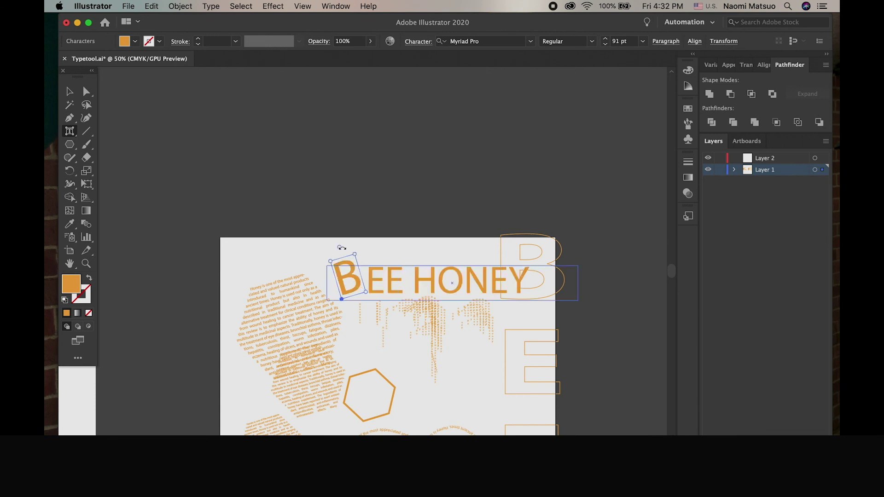
pyautogui.press('v')
pyautogui.click(261, 176)
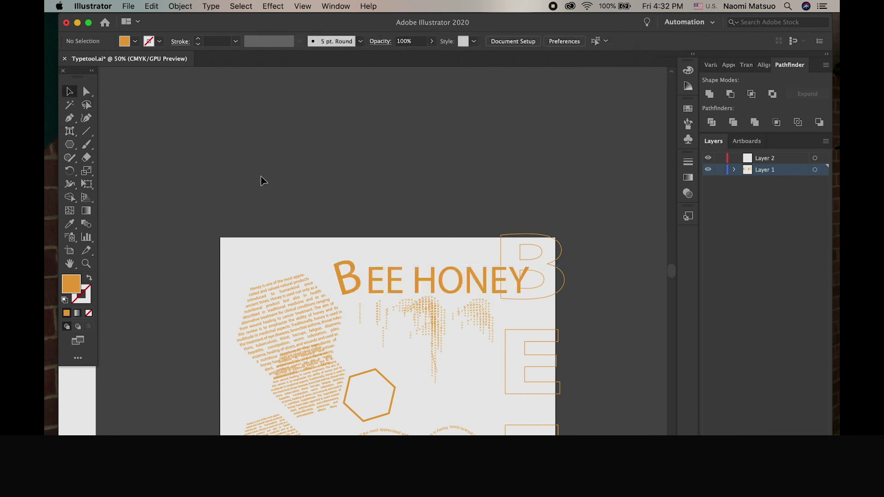
# Fit the whole artboard in view and turn on Trim View to hide overhanging artwork.
pyautogui.scroll(-1, 260, 177)
pyautogui.scroll(-1, 260, 177)
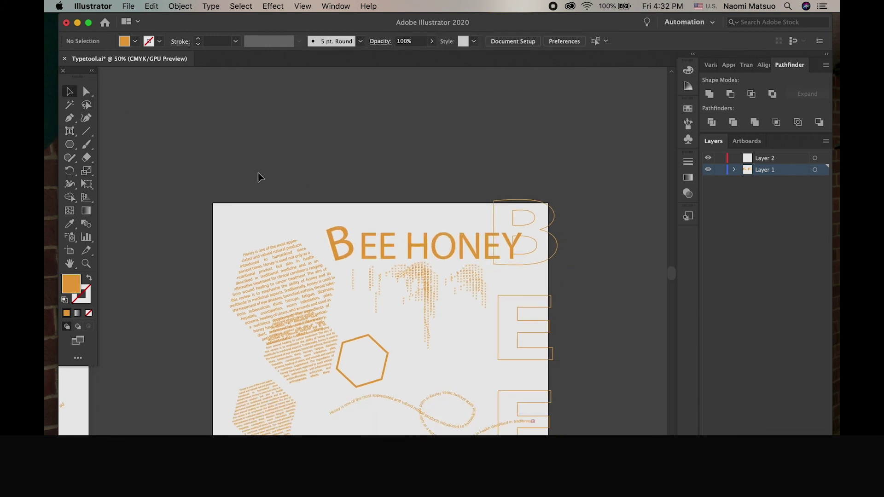
pyautogui.scroll(-3, 260, 177)
pyautogui.press('super+equal')
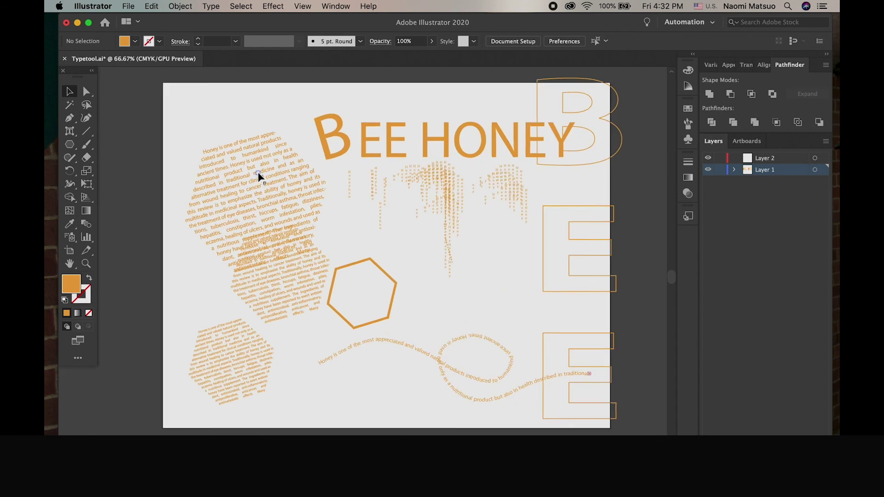
pyautogui.scroll(1, 260, 176)
pyautogui.press('super+alt+shift+t')
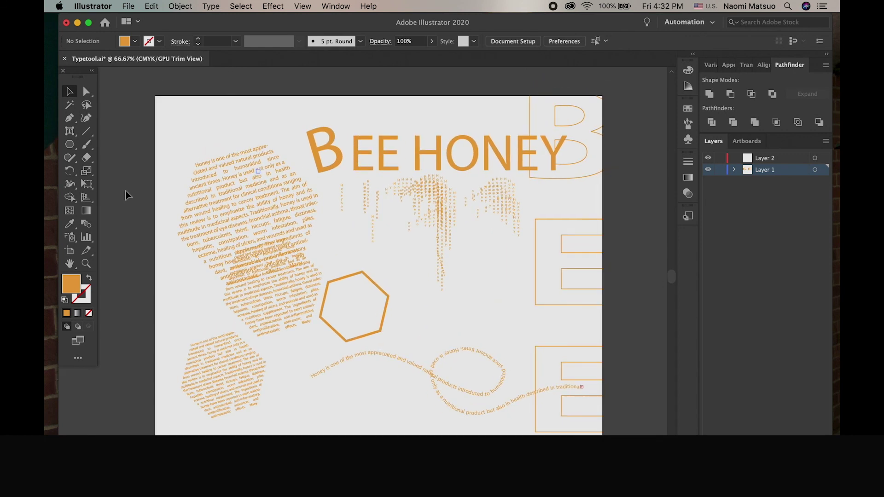